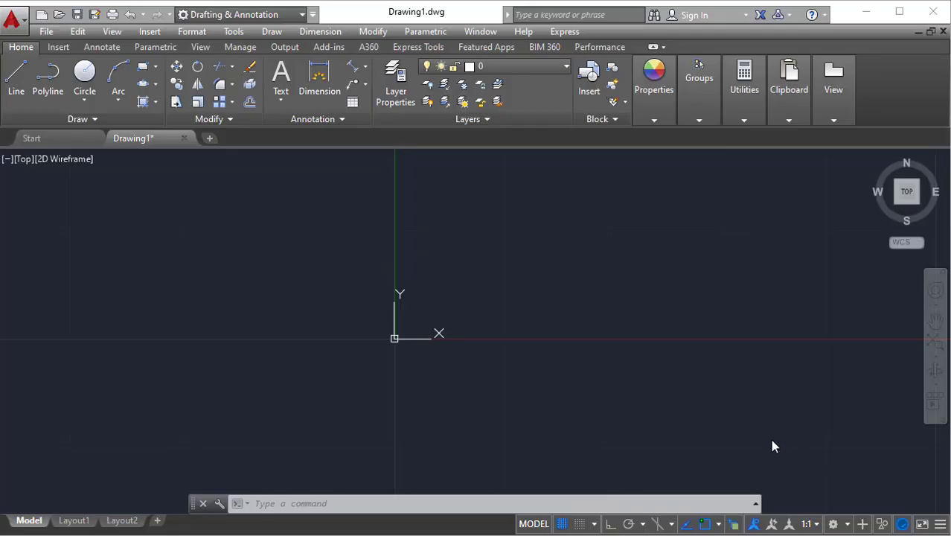
Browse the Draw panel's arc and ellipse drawing variants.
{"action": "left_click", "coordinate": [270, 32]}
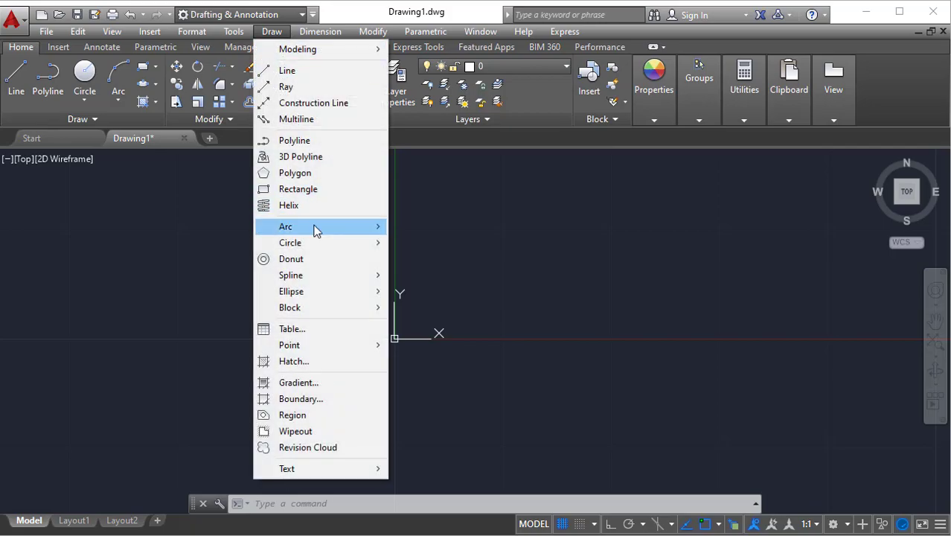
{"action": "mouse_move", "coordinate": [373, 298]}
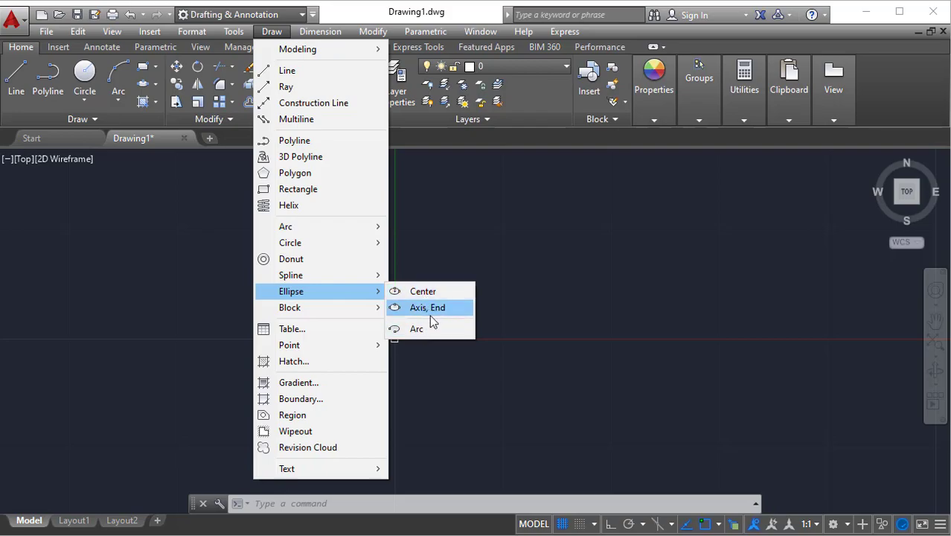
{"action": "left_click", "coordinate": [118, 100]}
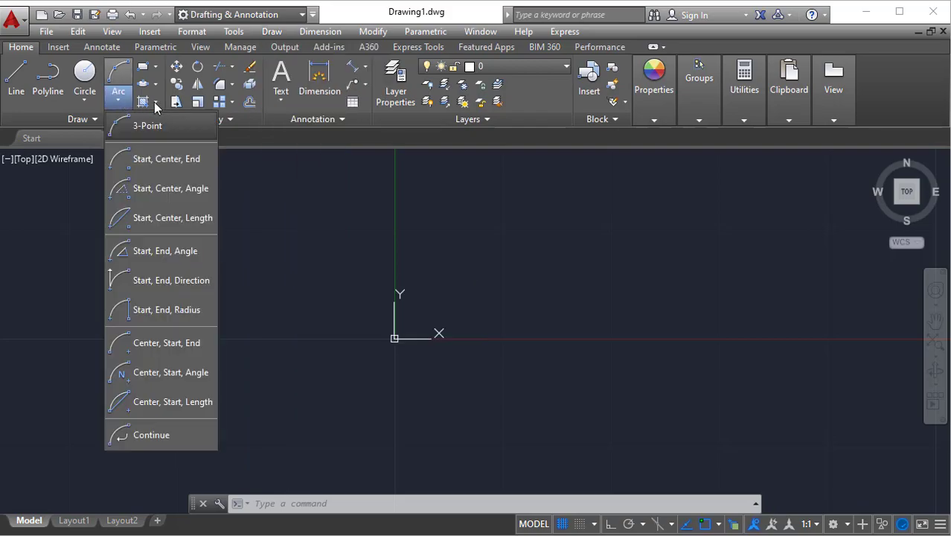
{"action": "left_click", "coordinate": [156, 84]}
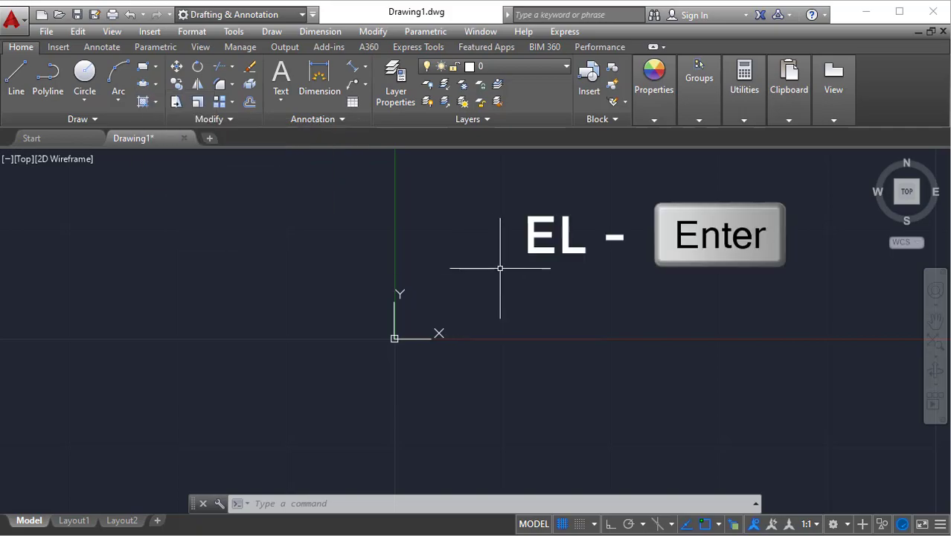
Start the ELLIPSE command with EL, recheck the ellipse variants and pan the view.
{"action": "type", "text": "el"}
{"action": "key", "text": "Return"}
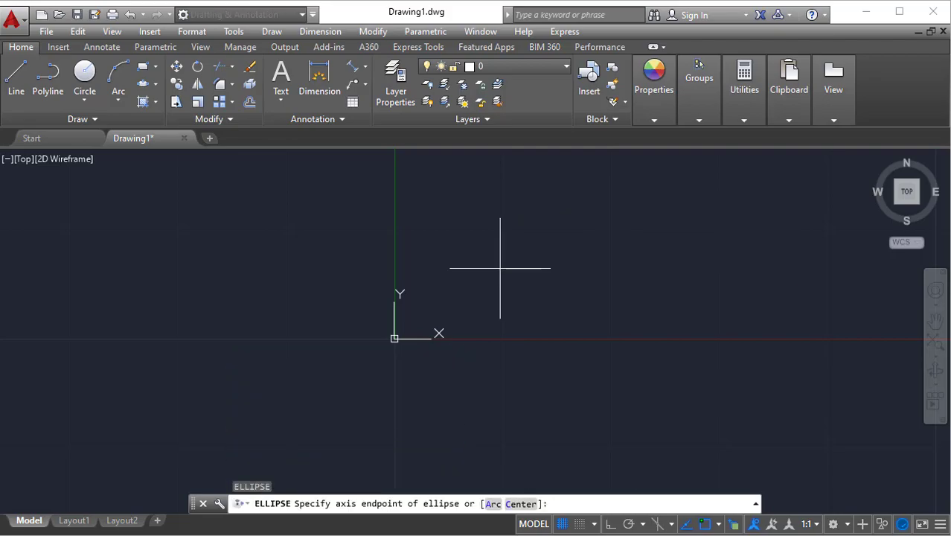
{"action": "middle_click_drag", "start_coordinate": [563, 266], "coordinate": [509, 272]}
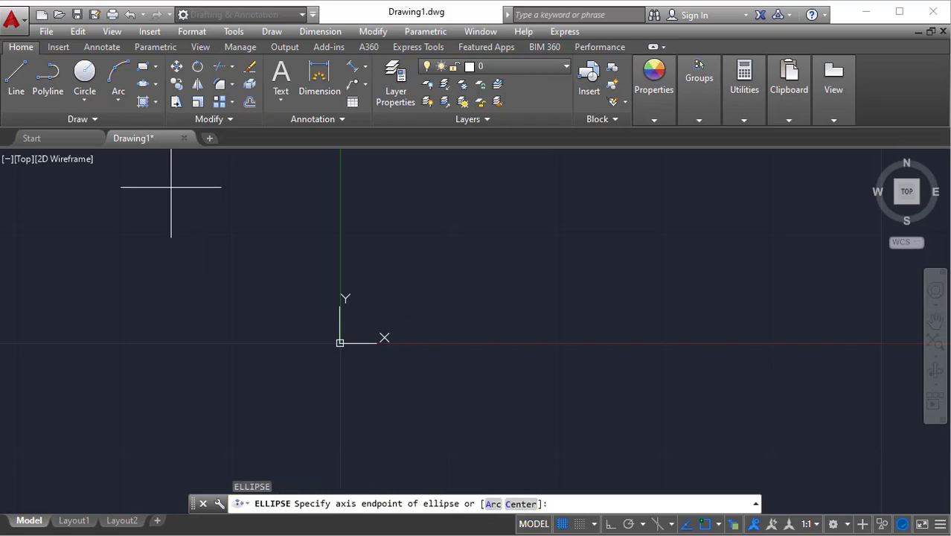
{"action": "left_click", "coordinate": [155, 85]}
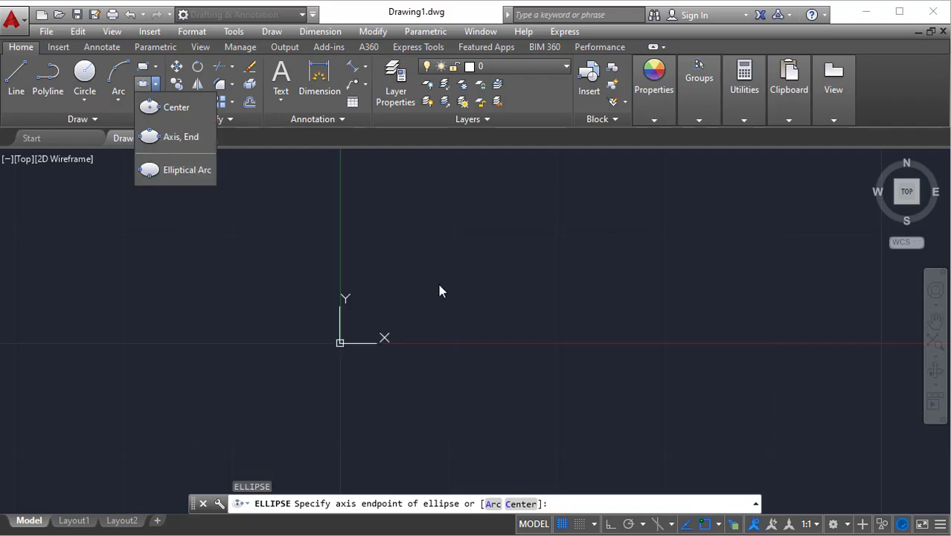
{"action": "mouse_move", "coordinate": [457, 299]}
{"action": "middle_mouse_down"}
{"action": "mouse_move", "coordinate": [463, 283]}
{"action": "mouse_move", "coordinate": [470, 294]}
{"action": "middle_mouse_up"}
{"action": "middle_click_drag", "start_coordinate": [409, 303], "coordinate": [447, 295]}
Cancel the ellipse and draw a 30-unit horizontal line with Ortho on.
{"action": "key", "text": "Escape"}
{"action": "type", "text": "l"}
{"action": "key", "text": "Return"}
{"action": "left_click", "coordinate": [427, 293]}
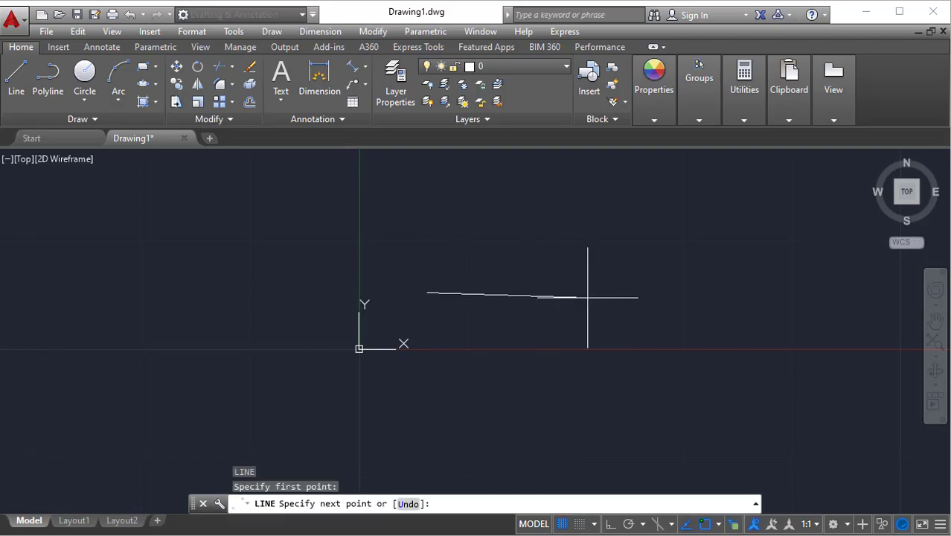
{"action": "key", "text": "F8"}
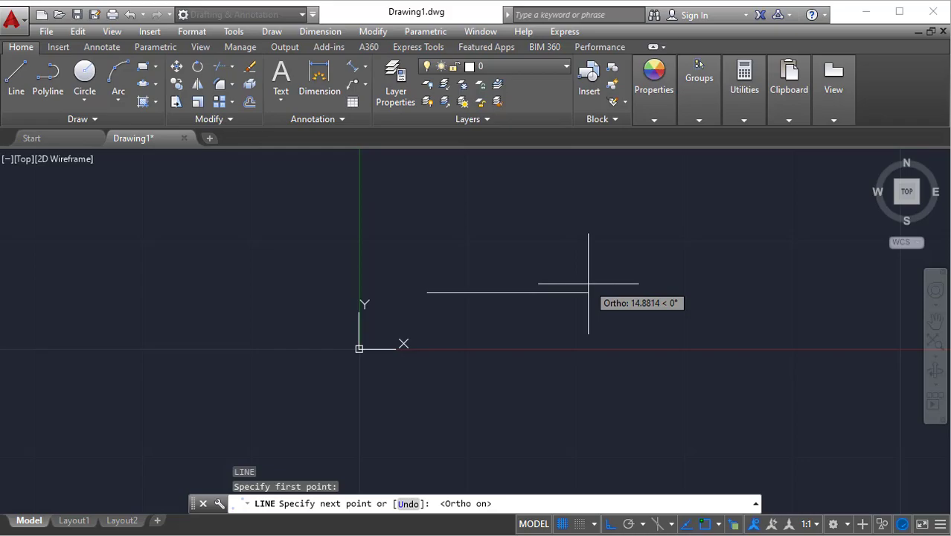
{"action": "type", "text": "30"}
{"action": "key", "text": "Return"}
{"action": "key", "text": "Escape"}
Draw a 5-unit upright line from the 30-unit line's midpoint.
{"action": "middle_click_drag", "start_coordinate": [702, 311], "coordinate": [646, 323]}
{"action": "key", "text": "Return"}
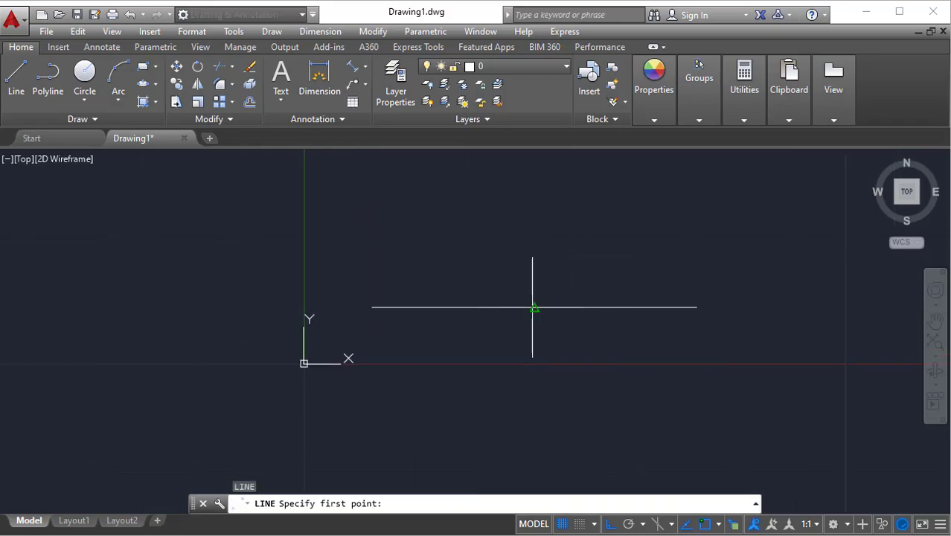
{"action": "left_click", "coordinate": [534, 307]}
{"action": "type", "text": "5"}
{"action": "key", "text": "Return"}
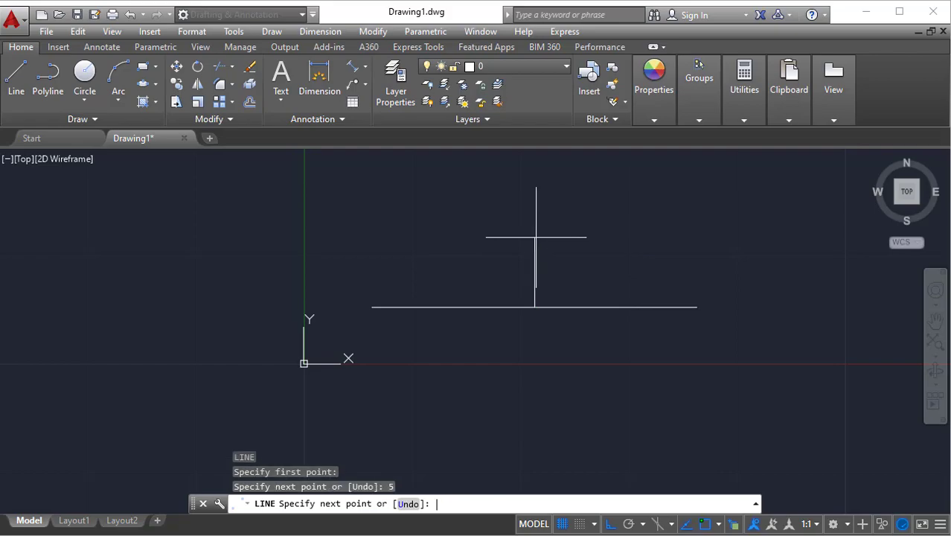
{"action": "key", "text": "Escape"}
Copy the T-shape twice to the right.
{"action": "middle_click_drag", "start_coordinate": [610, 373], "coordinate": [465, 349]}
{"action": "left_click_drag", "start_coordinate": [465, 349], "coordinate": [372, 223]}
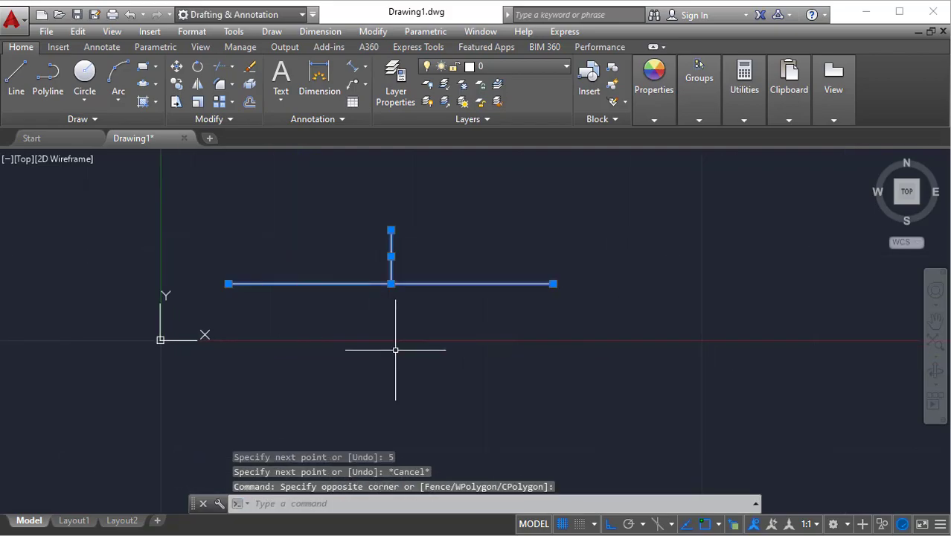
{"action": "type", "text": "Co"}
{"action": "key", "text": "Return"}
{"action": "left_click", "coordinate": [376, 357]}
{"action": "scroll", "coordinate": [521, 355], "scroll_direction": "down", "scroll_amount": 4}
{"action": "middle_click_drag", "start_coordinate": [555, 355], "coordinate": [457, 355]}
{"action": "left_click", "coordinate": [485, 354]}
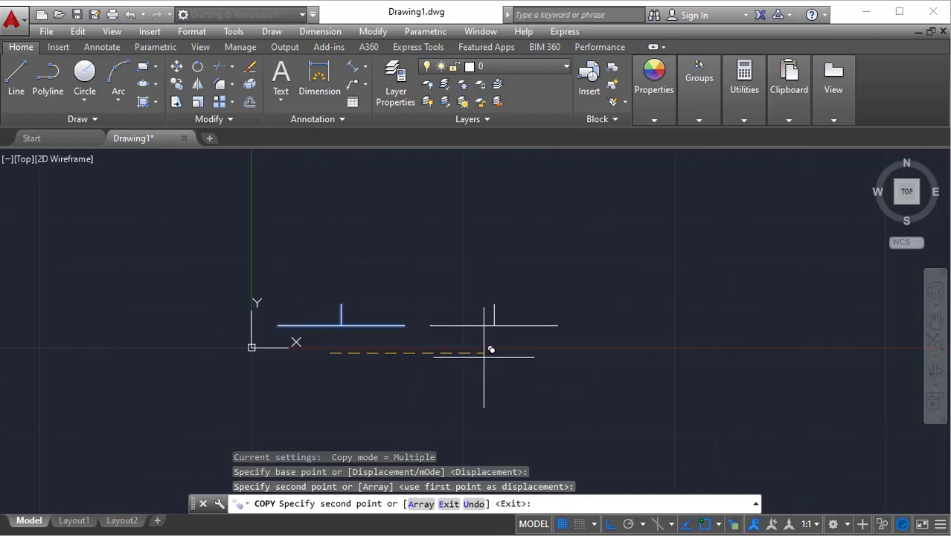
{"action": "left_click", "coordinate": [639, 347]}
{"action": "key", "text": "Escape"}
{"action": "scroll", "coordinate": [454, 364], "scroll_direction": "up", "scroll_amount": 2}
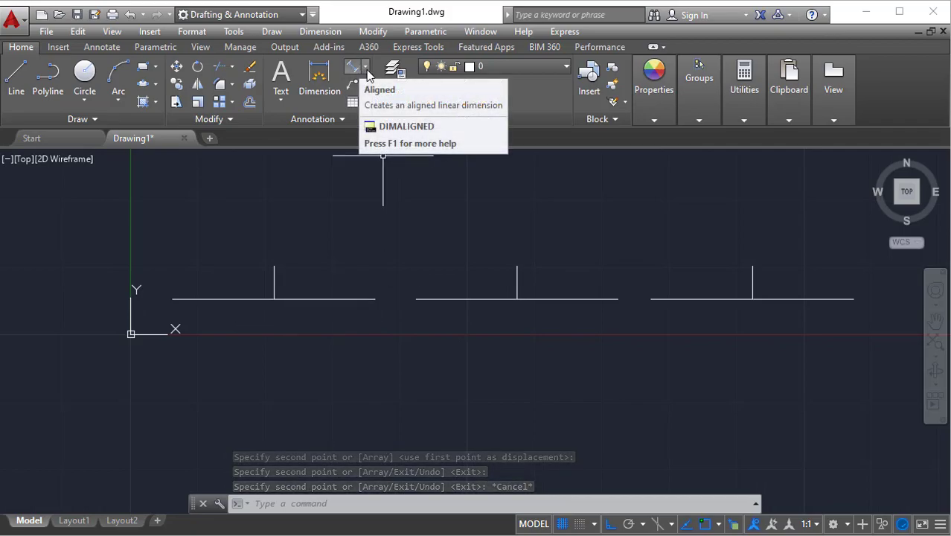
{"action": "middle_click_drag", "start_coordinate": [362, 261], "coordinate": [376, 264]}
{"action": "type", "text": "di"}
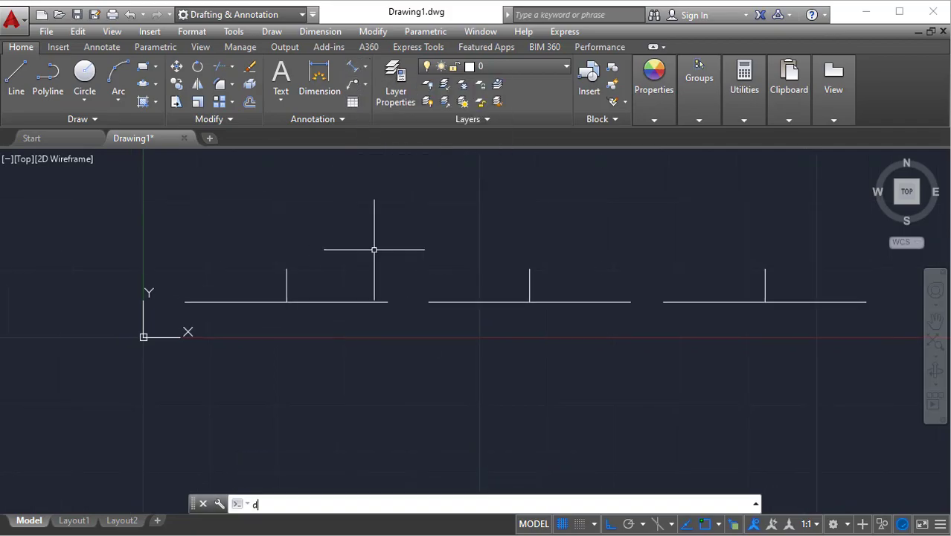
{"action": "key", "text": "Return"}
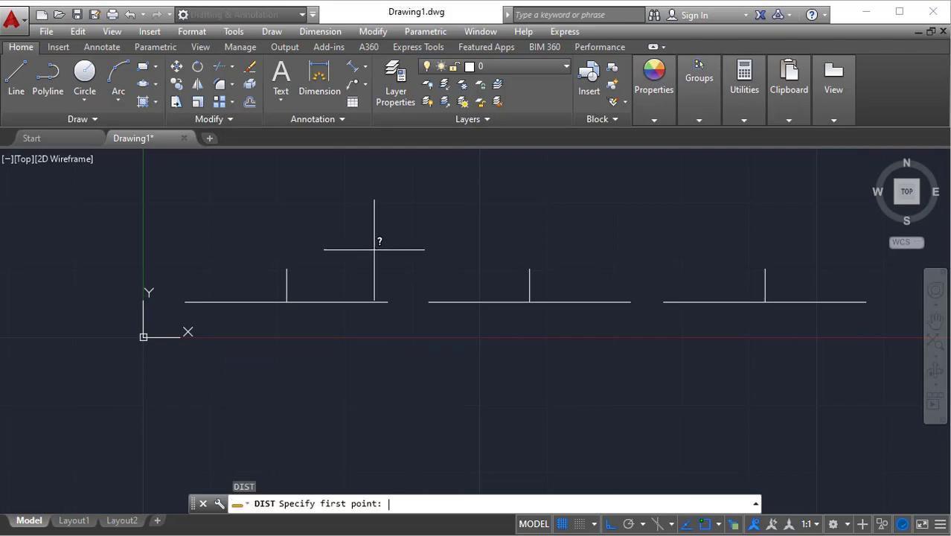
{"action": "left_click", "coordinate": [185, 301]}
{"action": "left_click", "coordinate": [387, 301]}
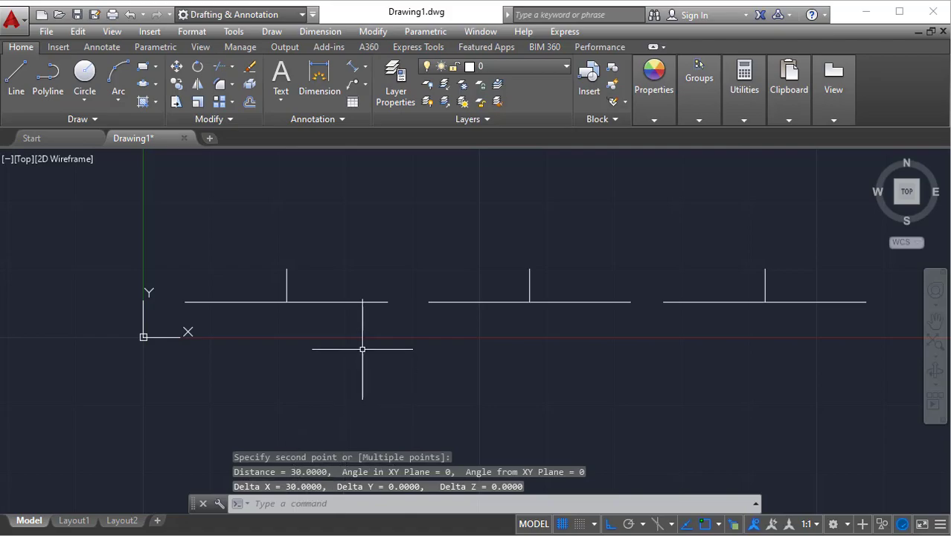
{"action": "key", "text": "Return"}
{"action": "left_click", "coordinate": [286, 301]}
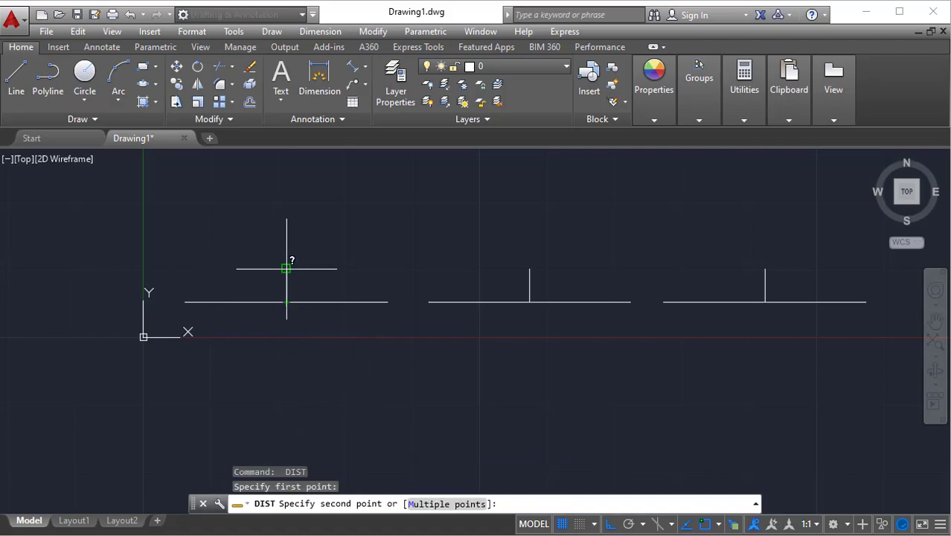
{"action": "left_click", "coordinate": [285, 269]}
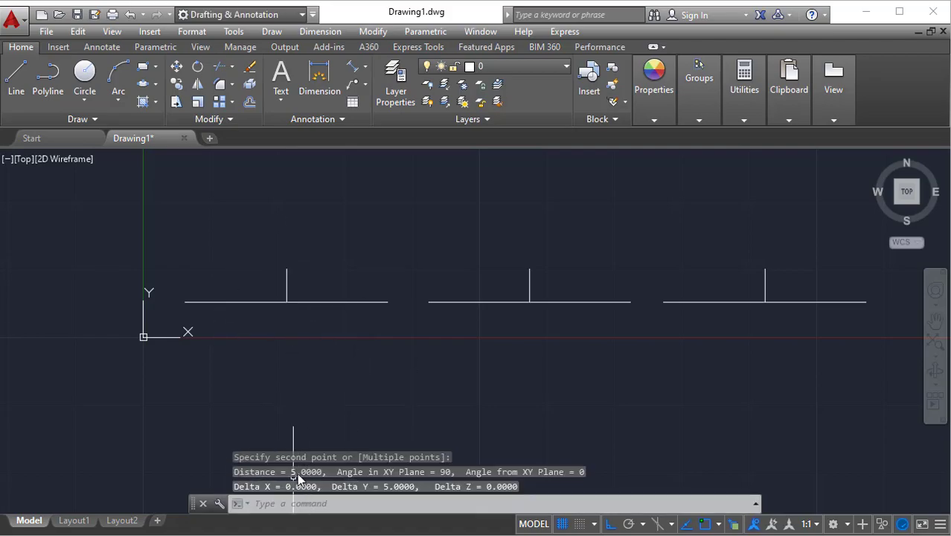
{"action": "middle_click_drag", "start_coordinate": [298, 479], "coordinate": [282, 454]}
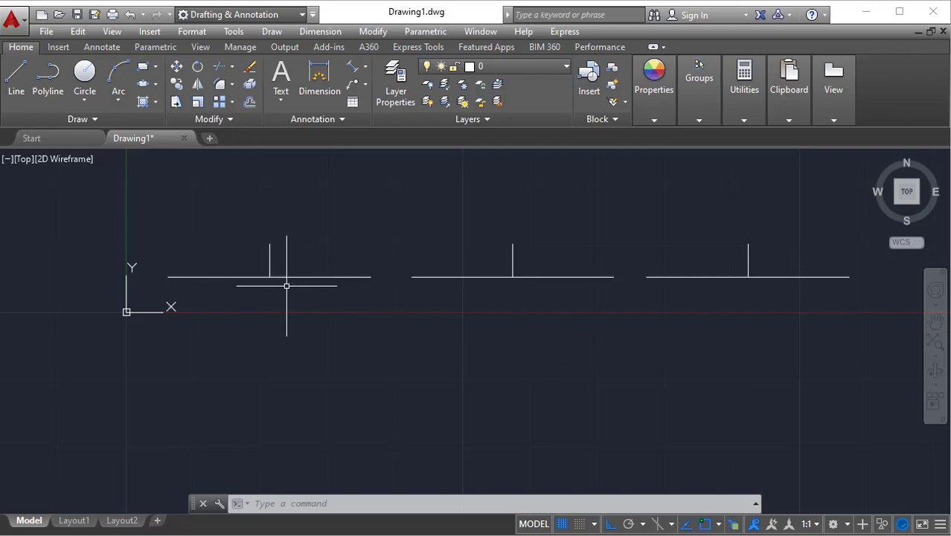
Draw a Center ellipse on the first T-shape, from midpoint to right end, then upright top.
{"action": "middle_click_drag", "start_coordinate": [273, 277], "coordinate": [321, 294]}
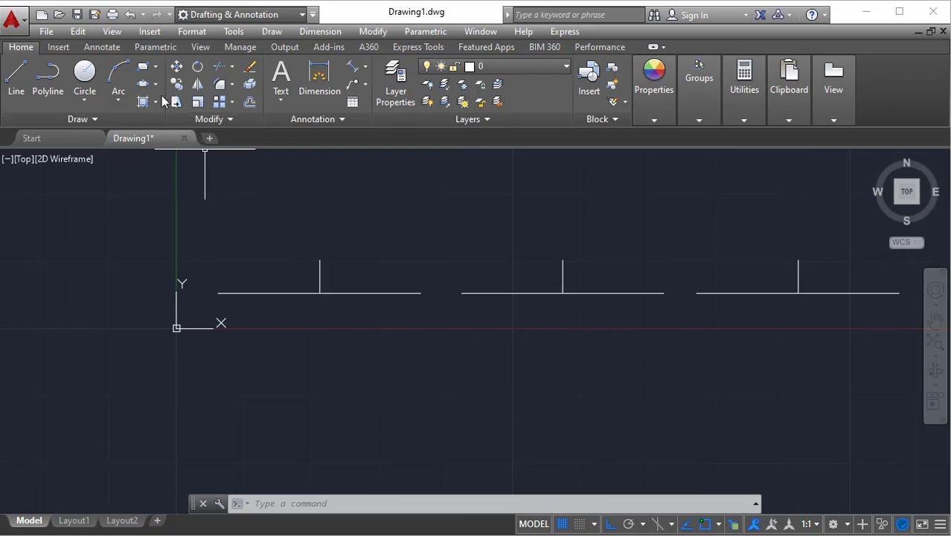
{"action": "left_click", "coordinate": [156, 87]}
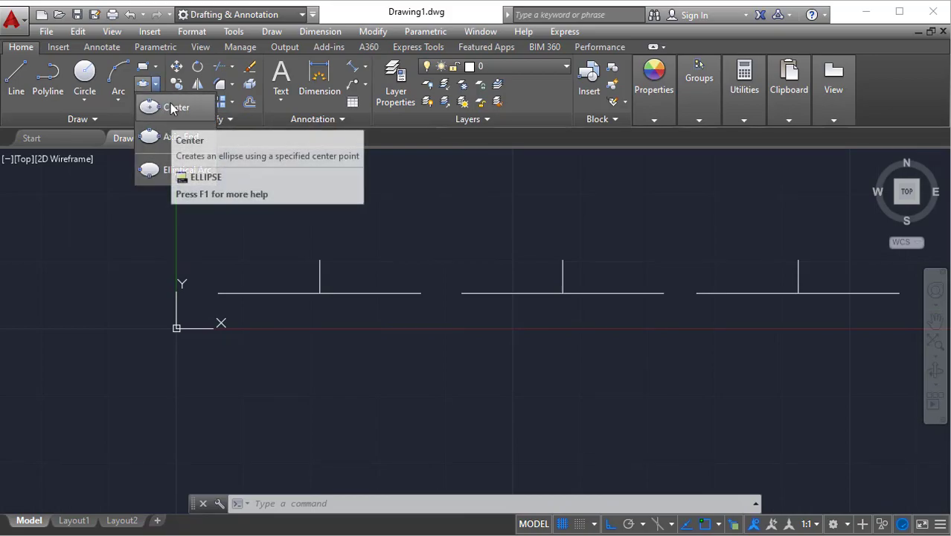
{"action": "left_click", "coordinate": [176, 107]}
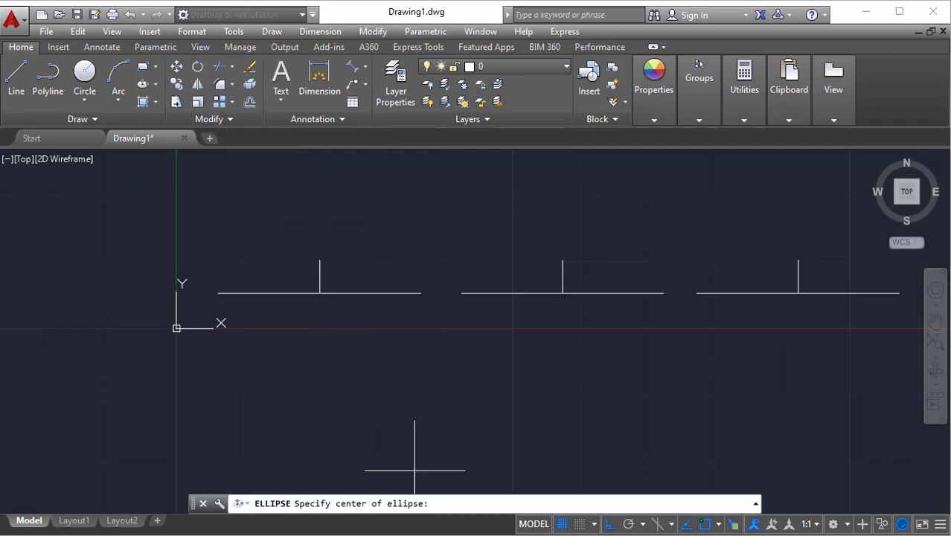
{"action": "left_click", "coordinate": [320, 294]}
{"action": "key", "text": "F8"}
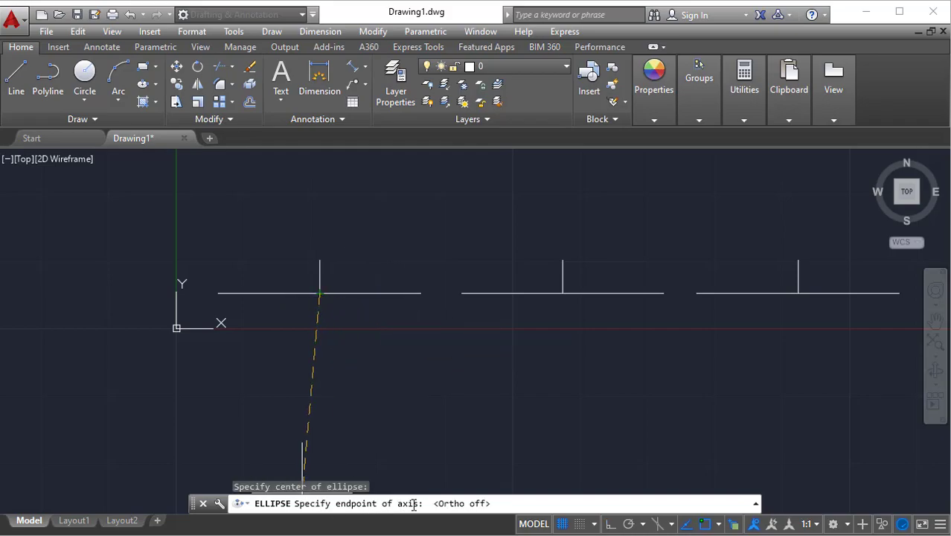
{"action": "left_click", "coordinate": [420, 293]}
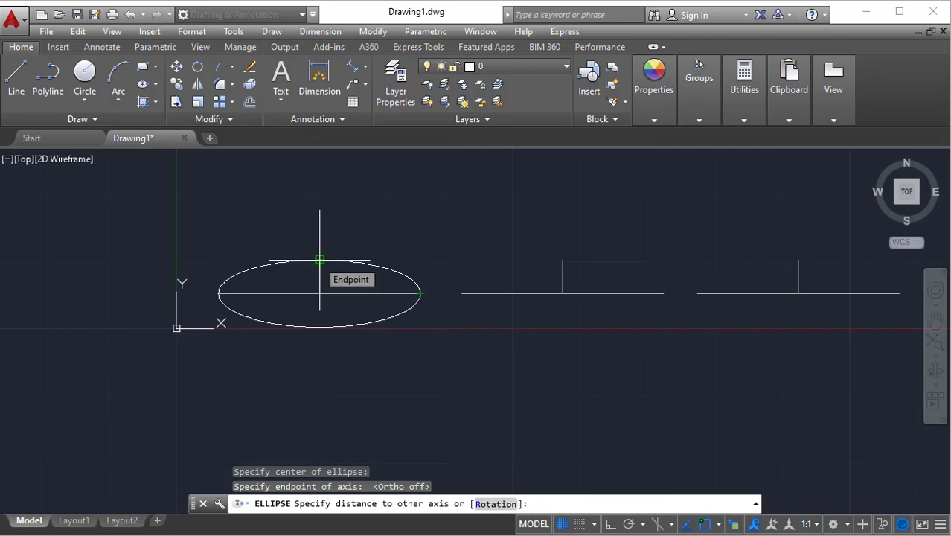
{"action": "left_click", "coordinate": [319, 260]}
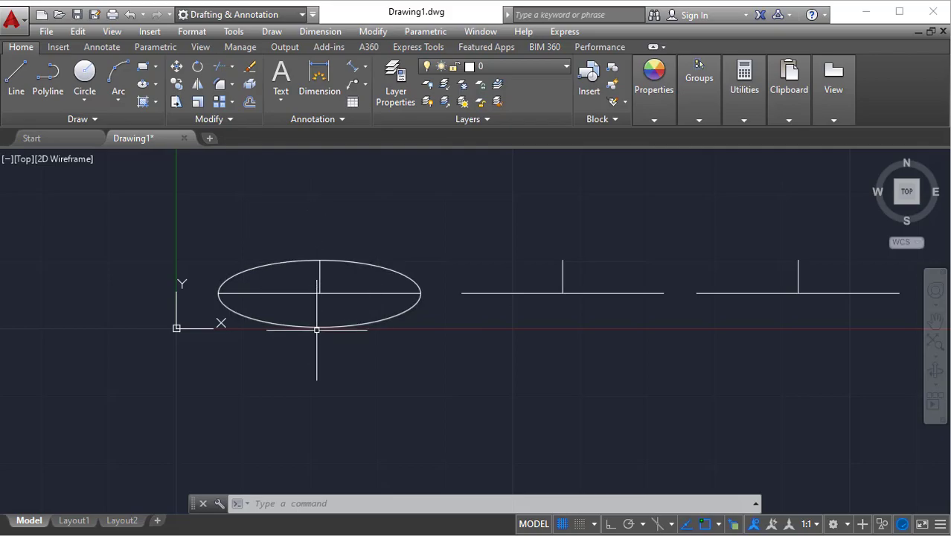
{"action": "middle_click_drag", "start_coordinate": [363, 253], "coordinate": [334, 240]}
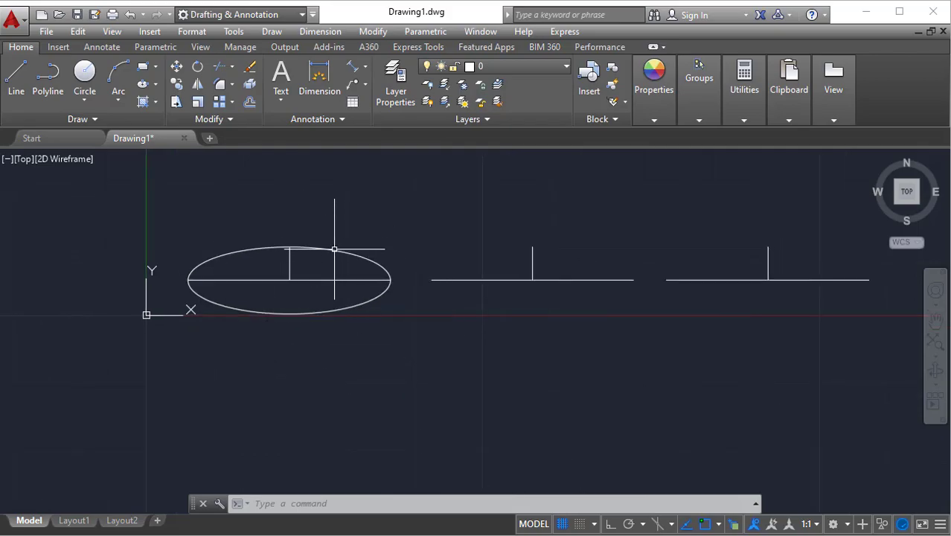
{"action": "scroll", "coordinate": [340, 251], "scroll_direction": "up", "scroll_amount": 2}
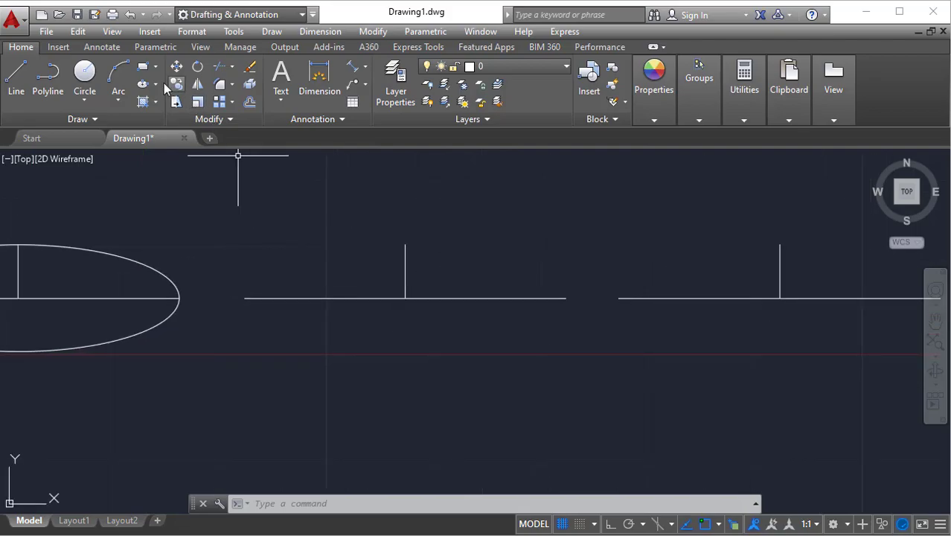
Draw a Center ellipse on the middle T-shape, setting its second axis with the Rotation option.
{"action": "left_click", "coordinate": [155, 84]}
{"action": "left_click", "coordinate": [149, 103]}
{"action": "left_click", "coordinate": [405, 297]}
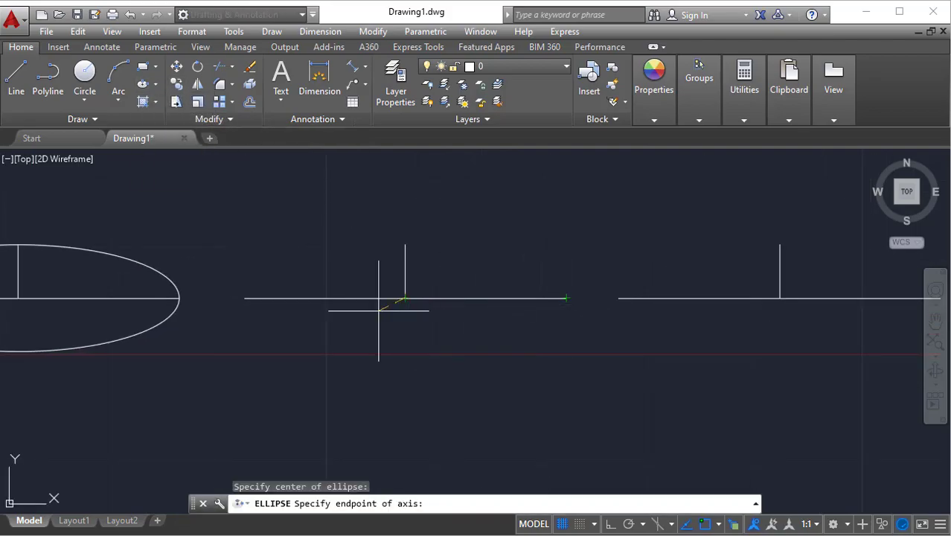
{"action": "left_click", "coordinate": [566, 298]}
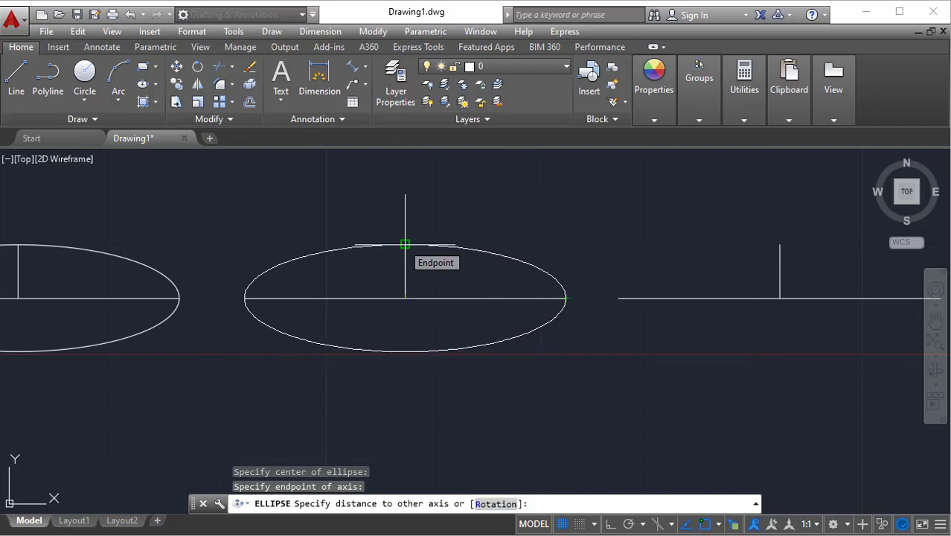
{"action": "left_click", "coordinate": [496, 504]}
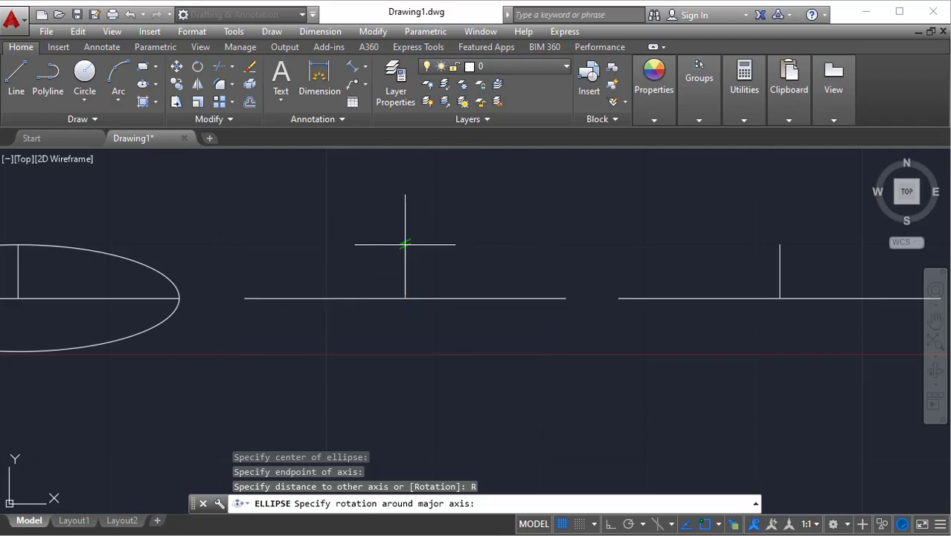
{"action": "left_click", "coordinate": [478, 243]}
{"action": "scroll", "coordinate": [452, 317], "scroll_direction": "down", "scroll_amount": 3}
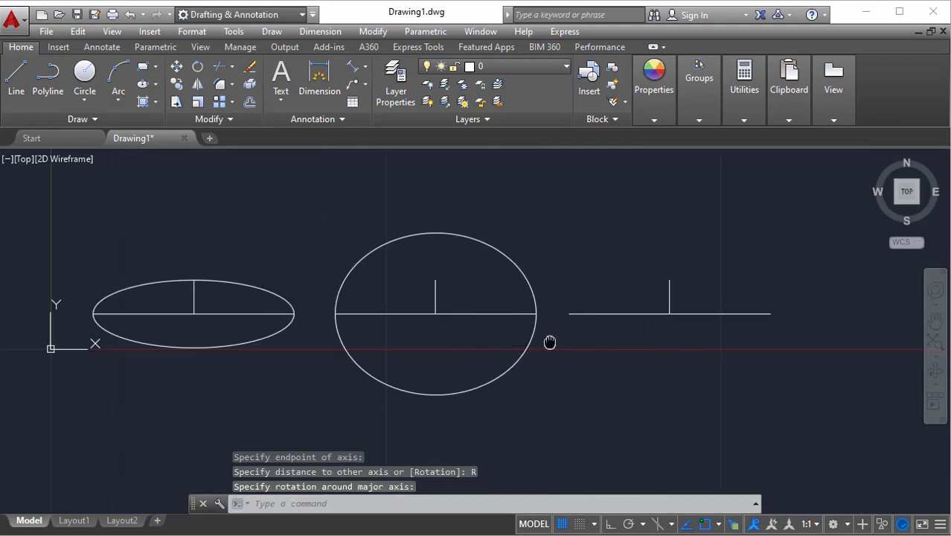
Pan to bring the right-hand T-shape into view and show the ellipse methods list.
{"action": "middle_click_drag", "start_coordinate": [547, 339], "coordinate": [510, 322]}
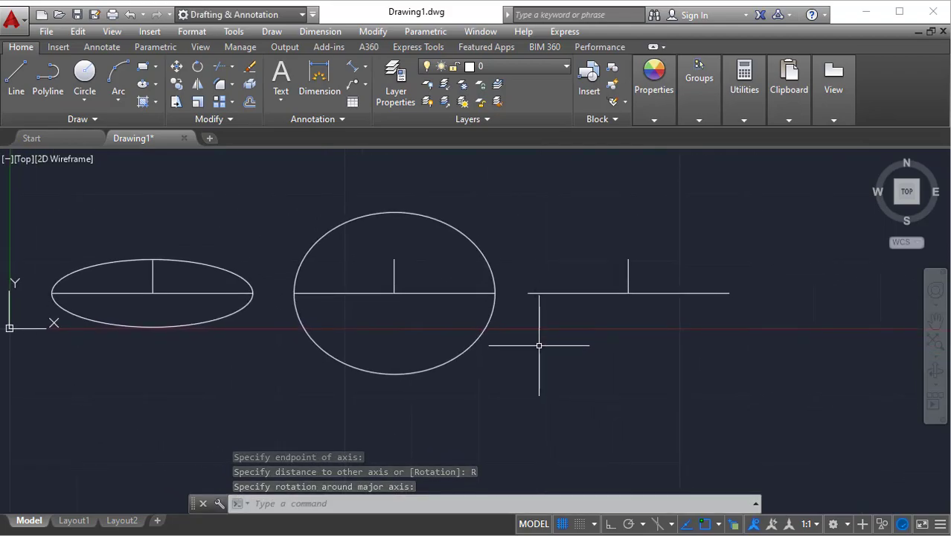
{"action": "middle_click_drag", "start_coordinate": [504, 284], "coordinate": [496, 282]}
{"action": "left_click", "coordinate": [157, 84]}
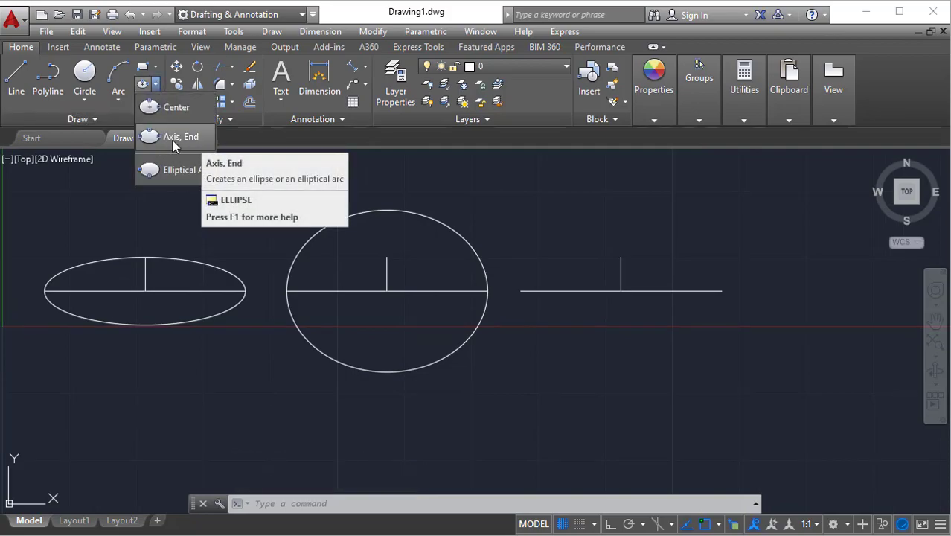
{"action": "scroll", "coordinate": [350, 301], "scroll_direction": "up", "scroll_amount": 2}
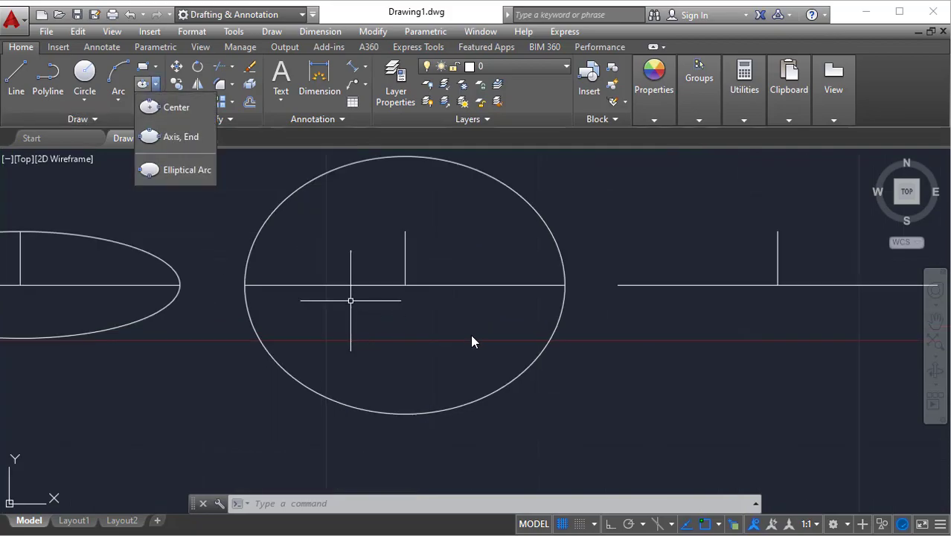
{"action": "middle_click_drag", "start_coordinate": [489, 324], "coordinate": [340, 376]}
{"action": "middle_click_drag", "start_coordinate": [289, 326], "coordinate": [302, 300]}
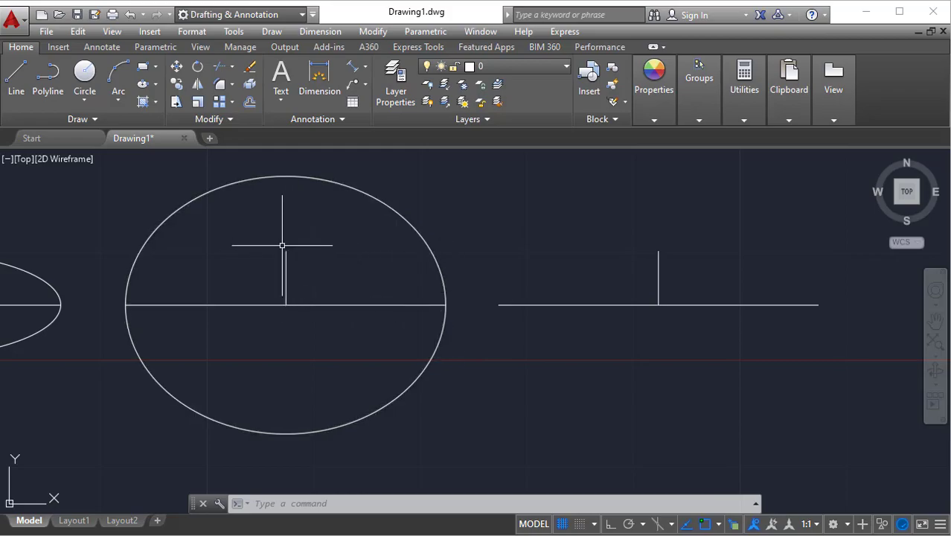
{"action": "middle_click_drag", "start_coordinate": [542, 331], "coordinate": [311, 325]}
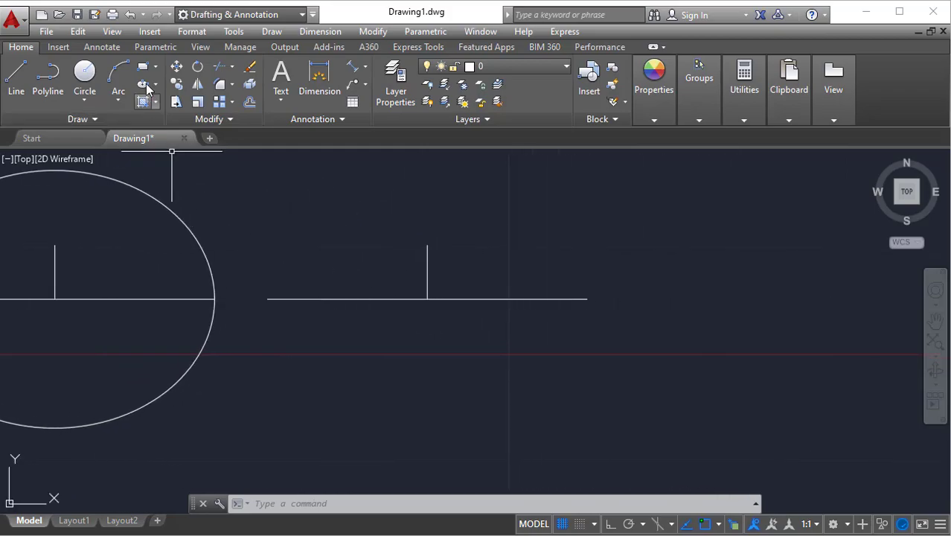
{"action": "left_click", "coordinate": [155, 85]}
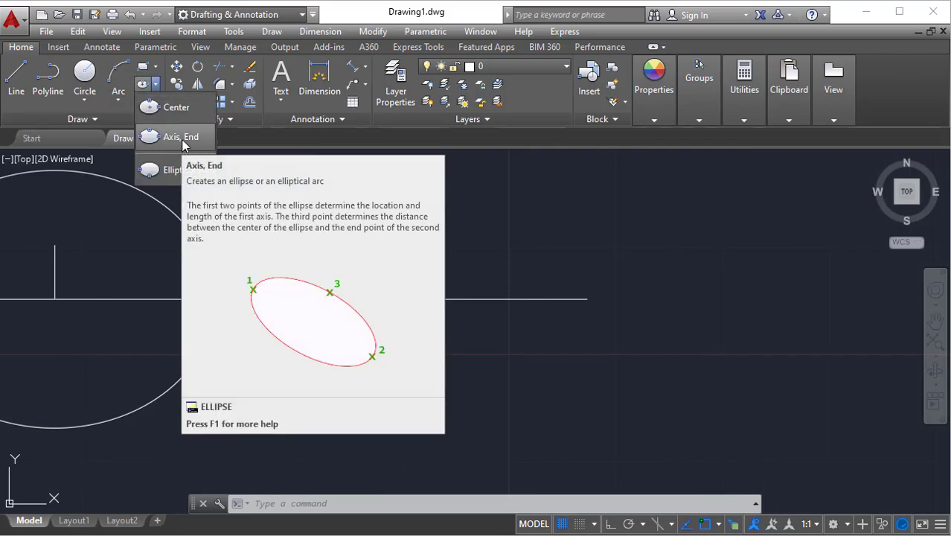
Draw an Axis, End ellipse from the right line's endpoints to the upright's top.
{"action": "left_click", "coordinate": [183, 142]}
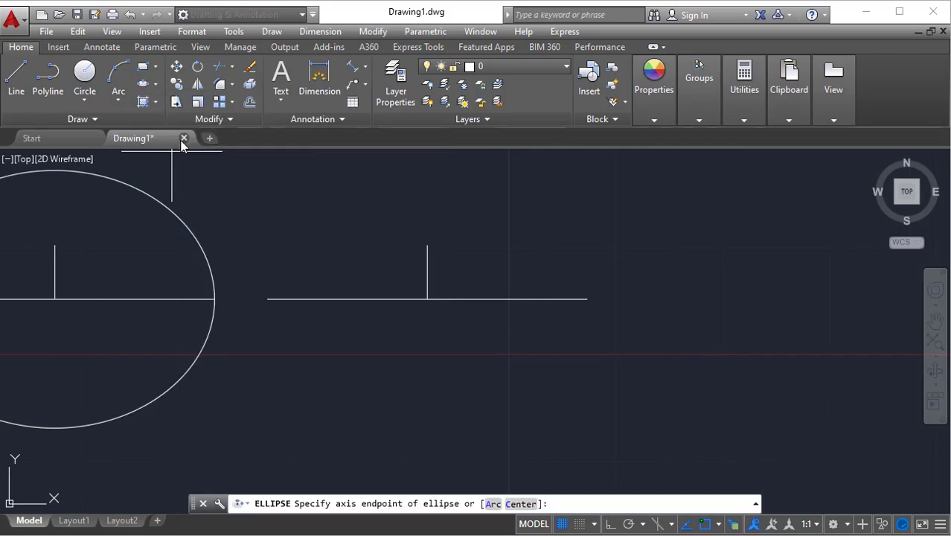
{"action": "left_click", "coordinate": [267, 298]}
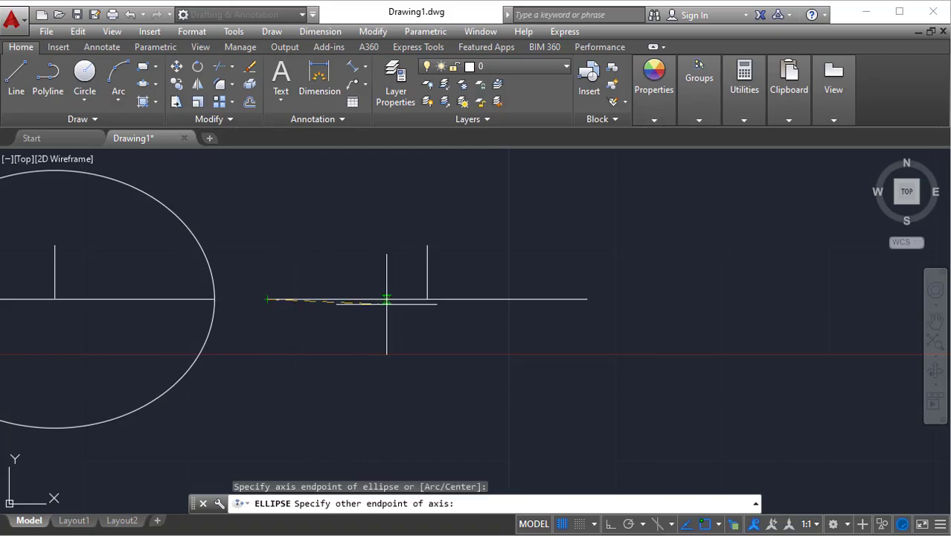
{"action": "left_click", "coordinate": [587, 298]}
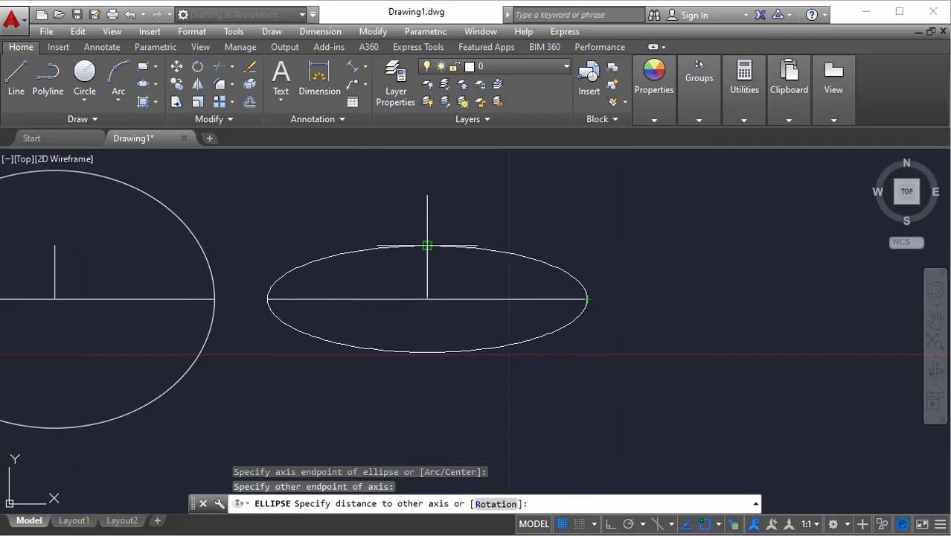
{"action": "left_click", "coordinate": [428, 245]}
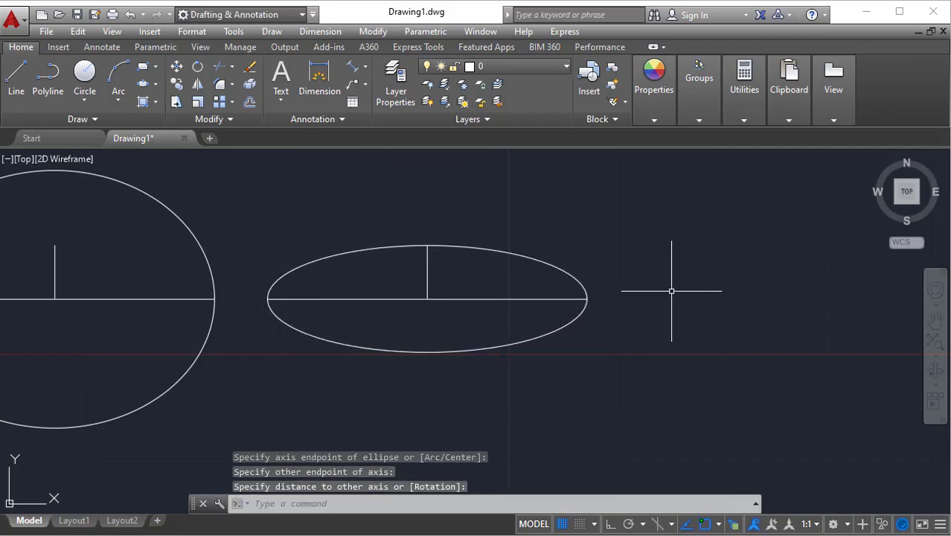
{"action": "middle_click_drag", "start_coordinate": [185, 287], "coordinate": [385, 283]}
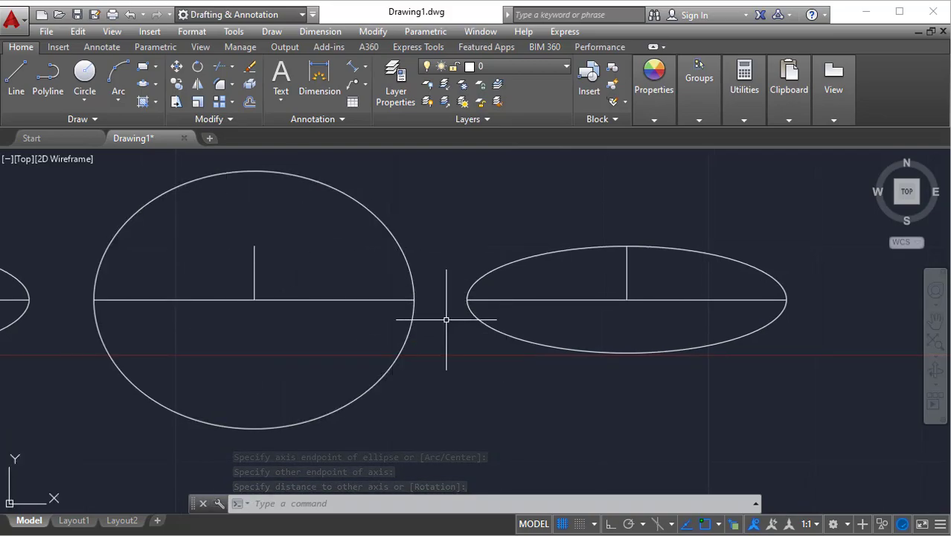
Crossing-select and delete the three ellipses, then show the ellipse methods list.
{"action": "scroll", "coordinate": [495, 323], "scroll_direction": "down", "scroll_amount": 2}
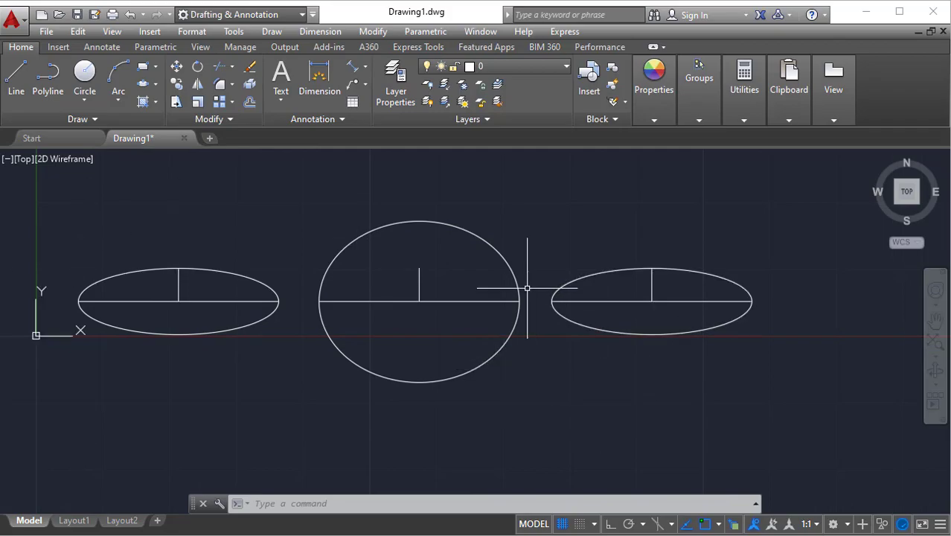
{"action": "left_click", "coordinate": [752, 385]}
{"action": "left_click", "coordinate": [230, 313]}
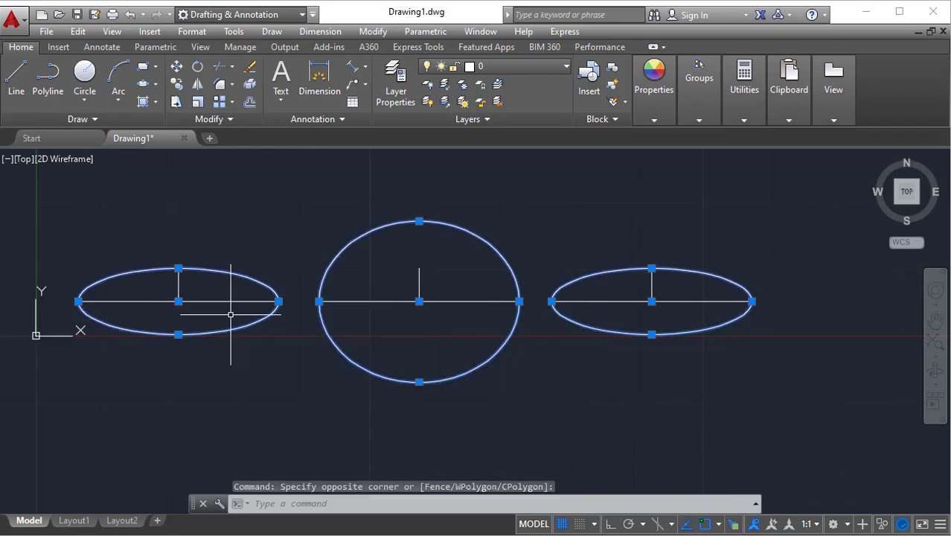
{"action": "key", "text": "Delete"}
{"action": "left_click", "coordinate": [156, 85]}
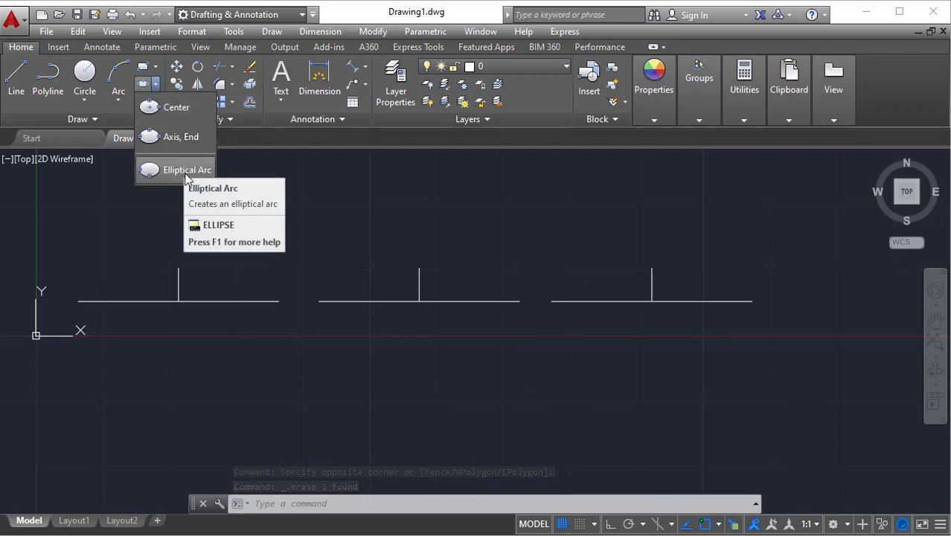
{"action": "left_click", "coordinate": [187, 171]}
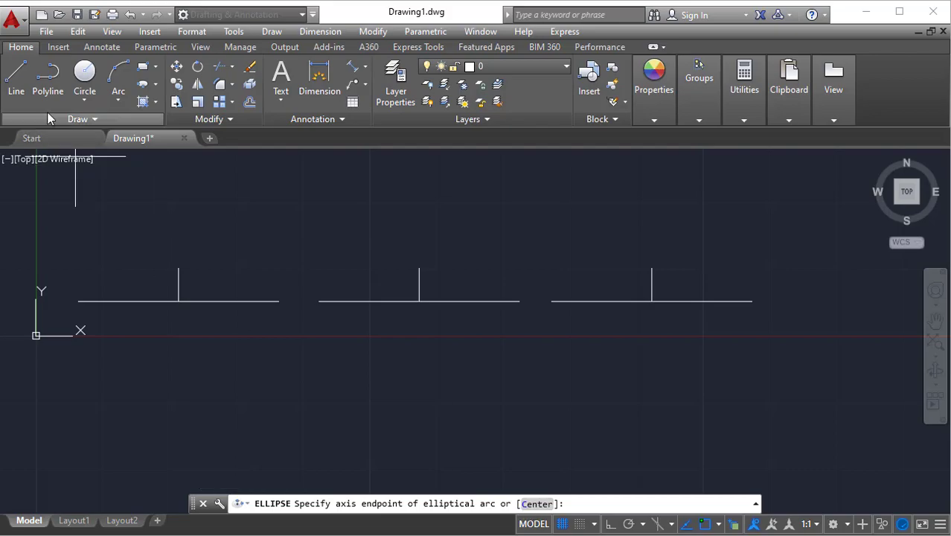
{"action": "left_click", "coordinate": [156, 85]}
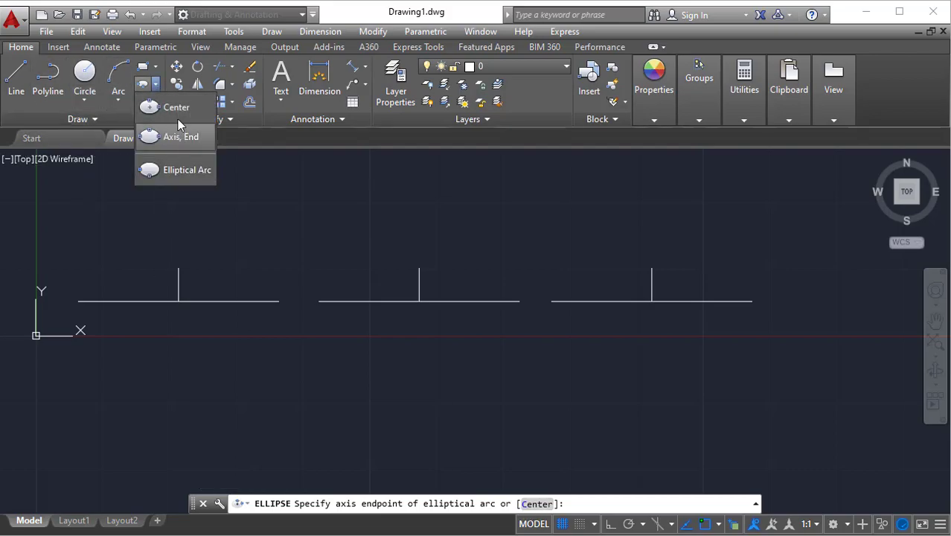
{"action": "left_click", "coordinate": [161, 173]}
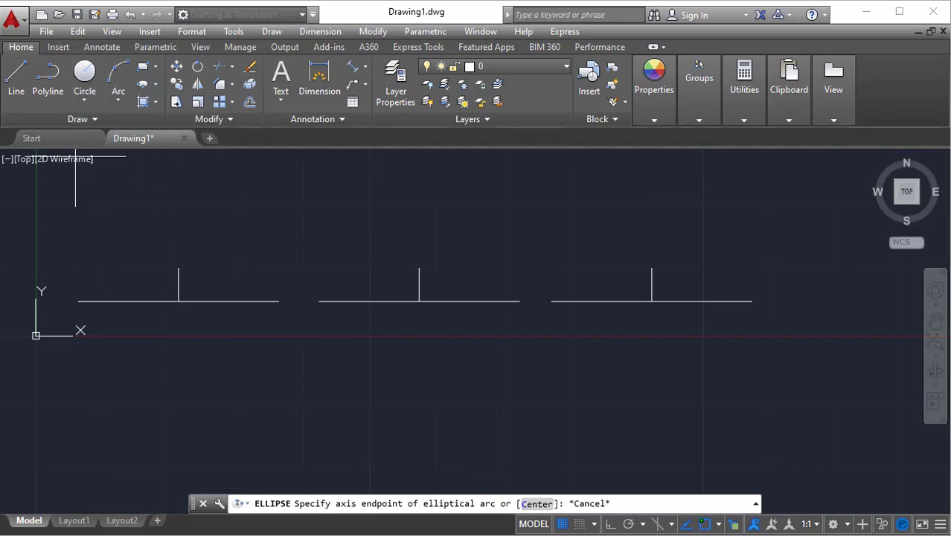
{"action": "scroll", "coordinate": [457, 326], "scroll_direction": "up", "scroll_amount": 2}
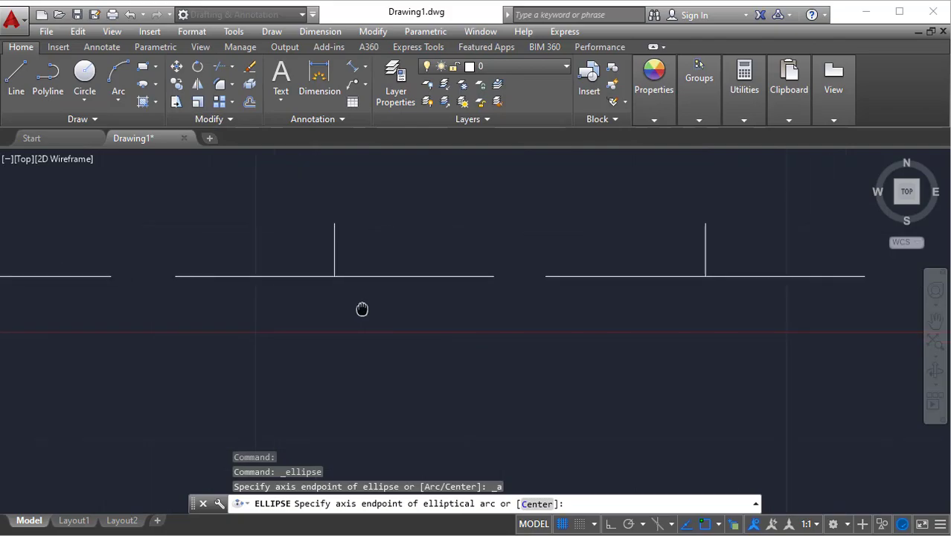
{"action": "left_click", "coordinate": [175, 276]}
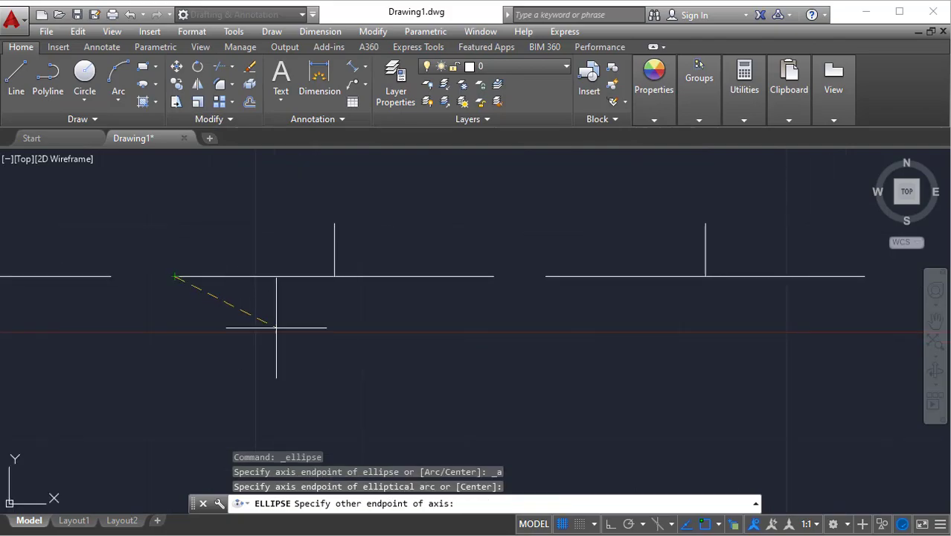
{"action": "left_click", "coordinate": [493, 276]}
{"action": "left_click", "coordinate": [335, 223]}
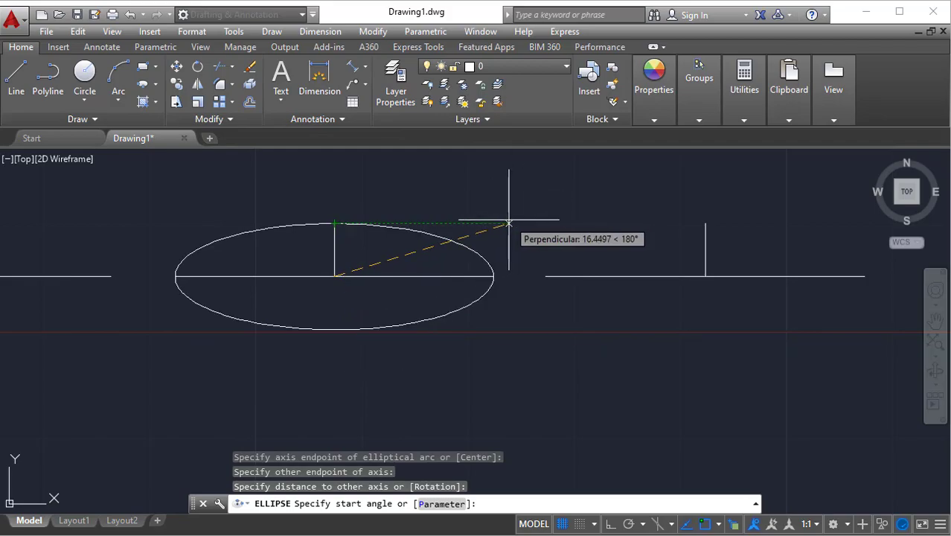
{"action": "type", "text": "30"}
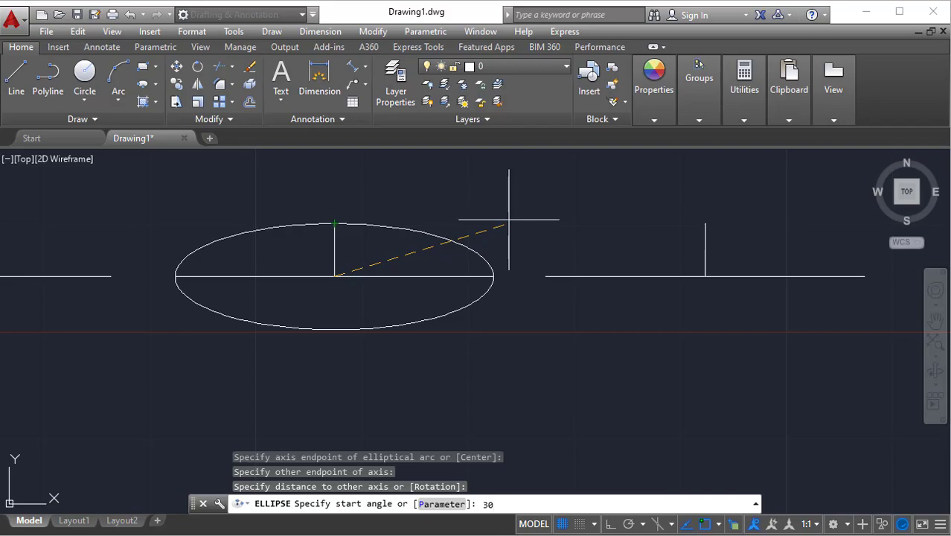
{"action": "key", "text": "Return"}
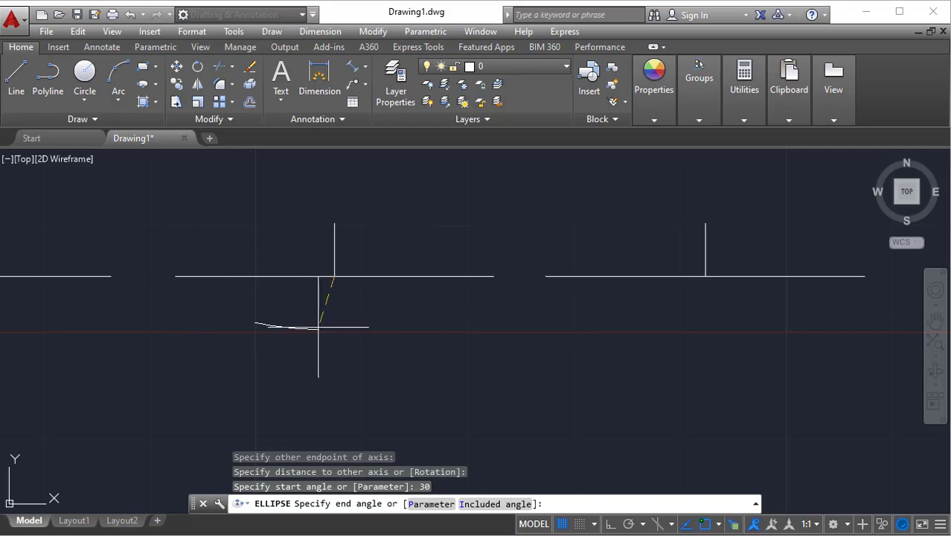
{"action": "key", "text": "Escape"}
Draw an elliptical arc on the middle T-shape with a 30° start and 270° end angle.
{"action": "left_click", "coordinate": [157, 86]}
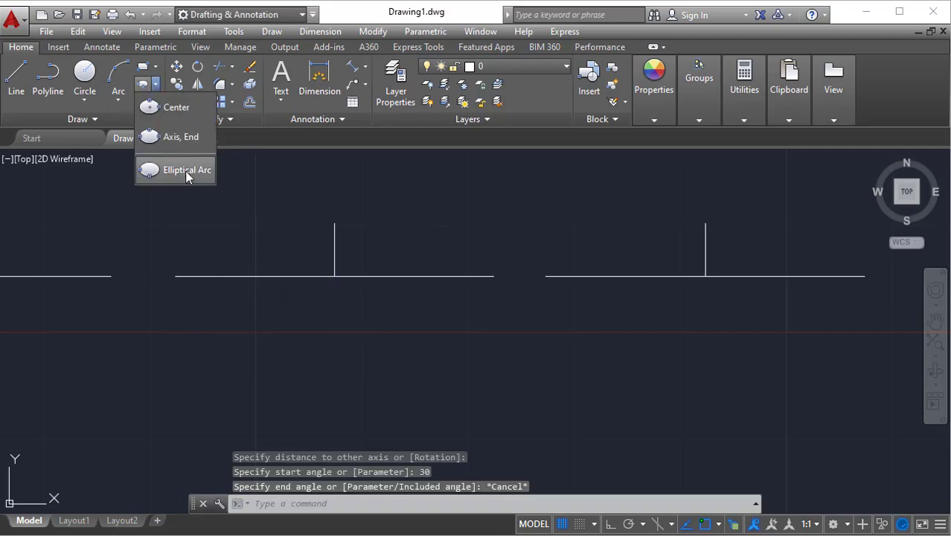
{"action": "left_click", "coordinate": [191, 172]}
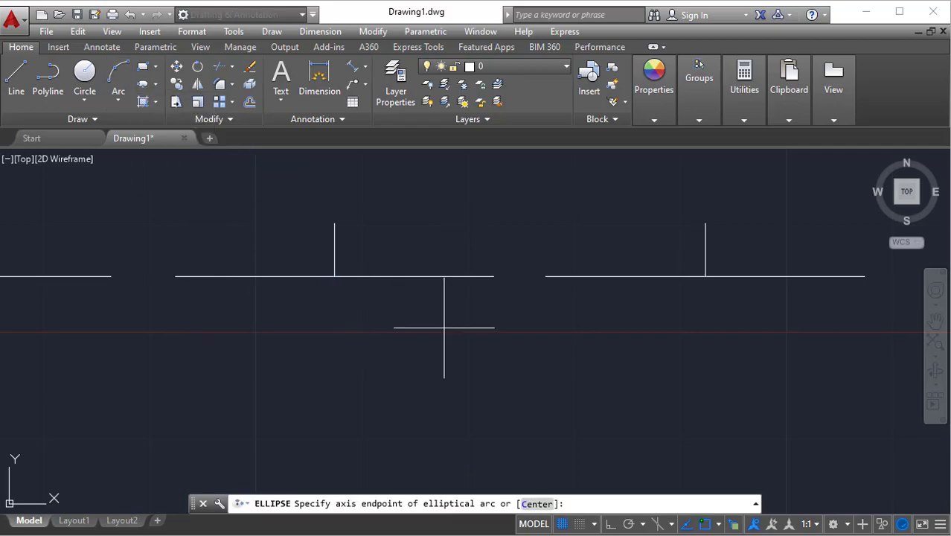
{"action": "left_click", "coordinate": [494, 276]}
{"action": "left_click", "coordinate": [175, 276]}
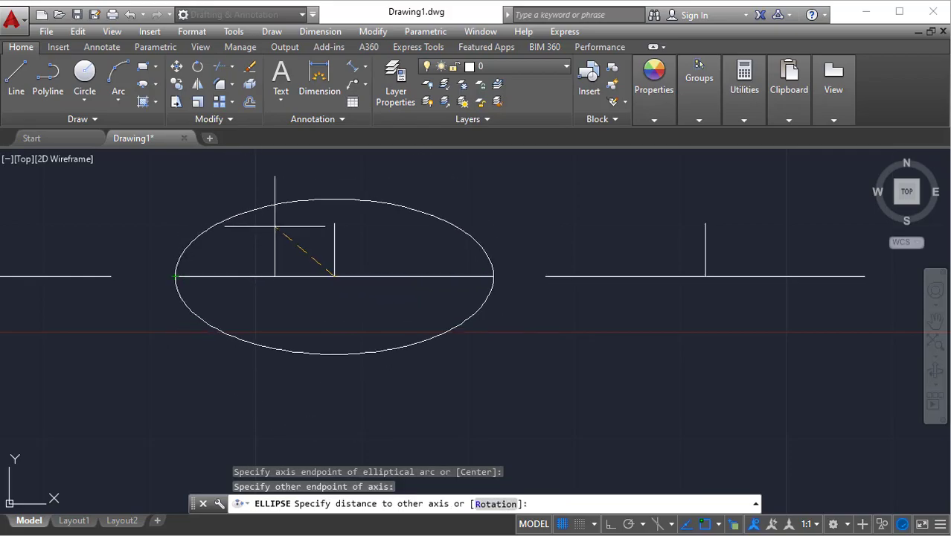
{"action": "left_click", "coordinate": [334, 223]}
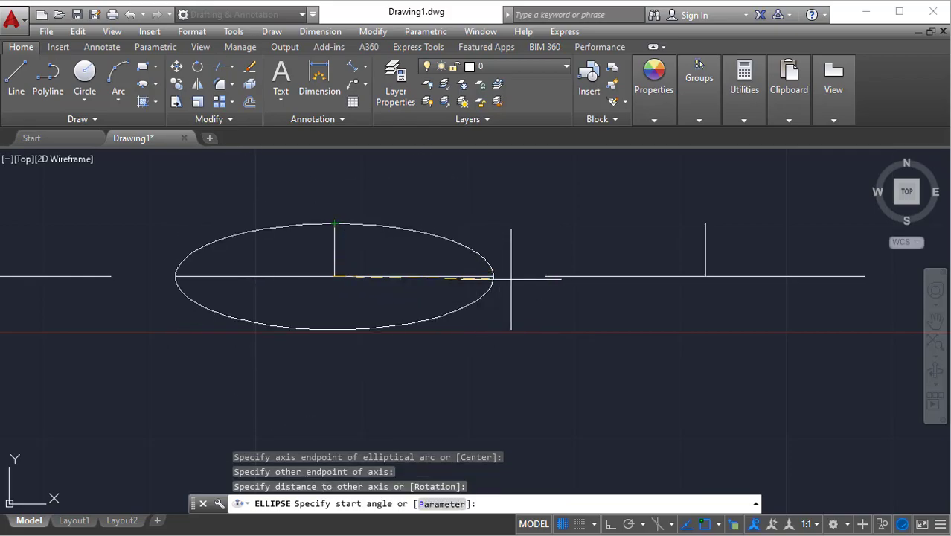
{"action": "type", "text": "3"}
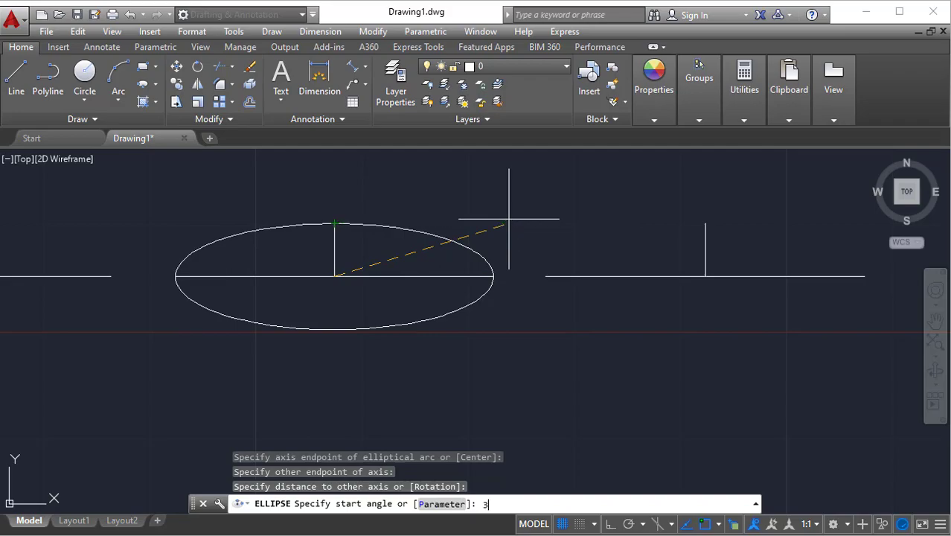
{"action": "key", "text": "Return"}
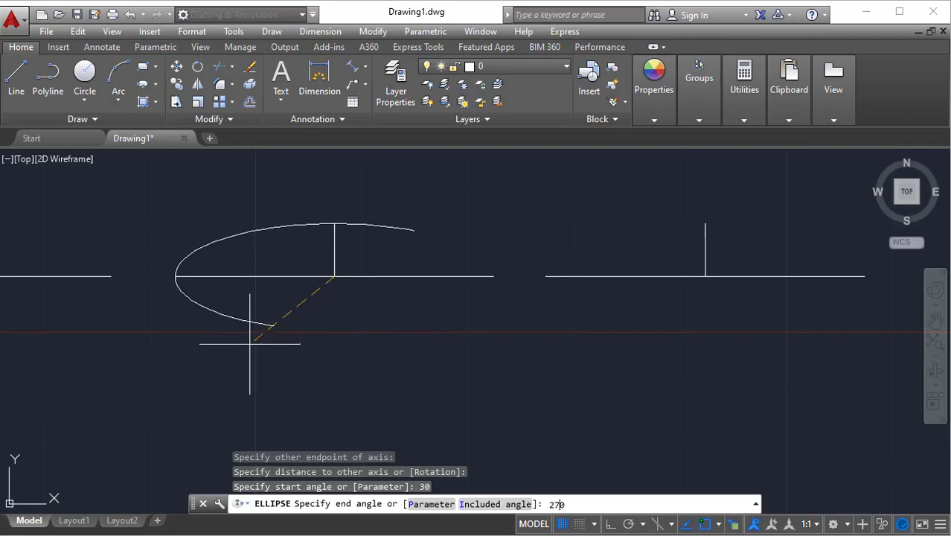
{"action": "key", "text": "Return"}
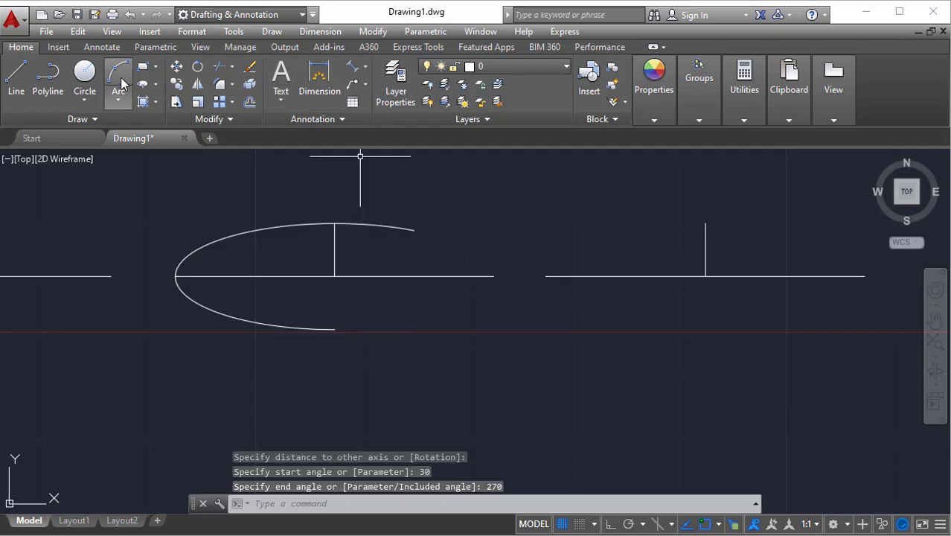
Draw a line from the ellipse centre to the arc's start point.
{"action": "left_click", "coordinate": [16, 78]}
{"action": "left_click", "coordinate": [334, 276]}
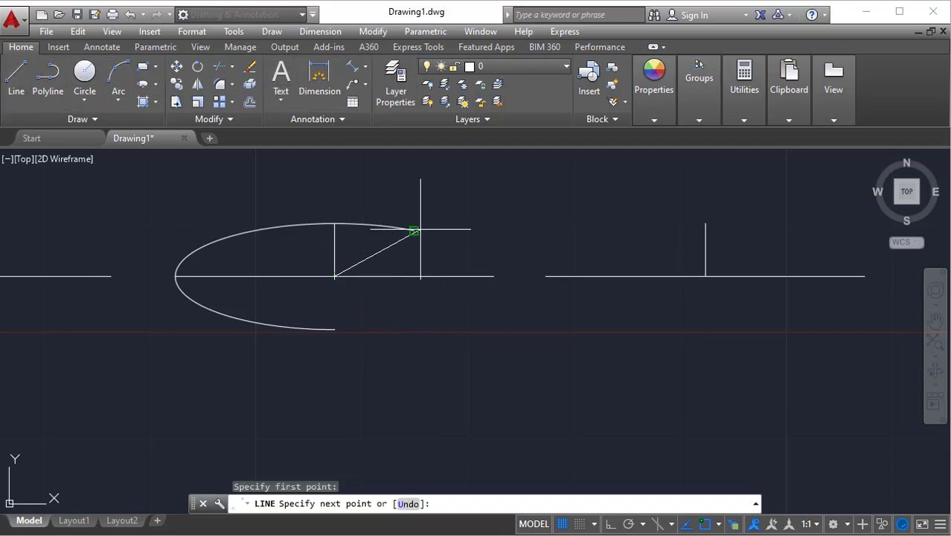
{"action": "left_click", "coordinate": [414, 231]}
{"action": "key", "text": "Escape"}
Add a 30° angular dimension between that line and the axis, then delete it.
{"action": "left_click", "coordinate": [364, 66]}
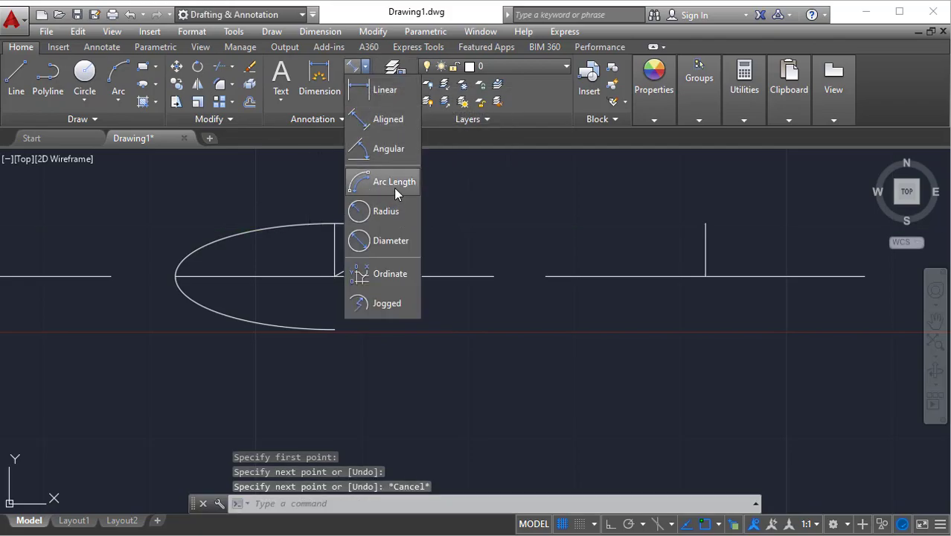
{"action": "left_click", "coordinate": [387, 149]}
{"action": "left_click", "coordinate": [384, 246]}
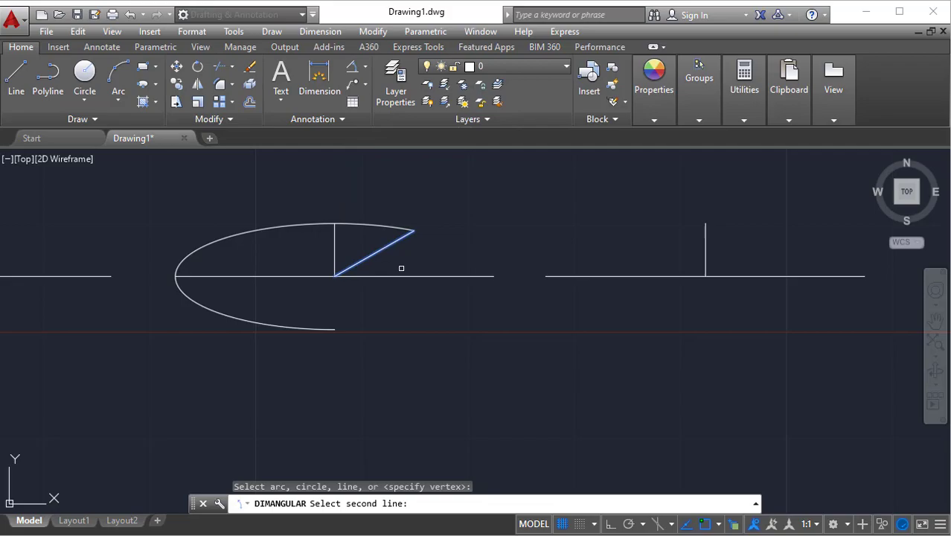
{"action": "left_click", "coordinate": [406, 275]}
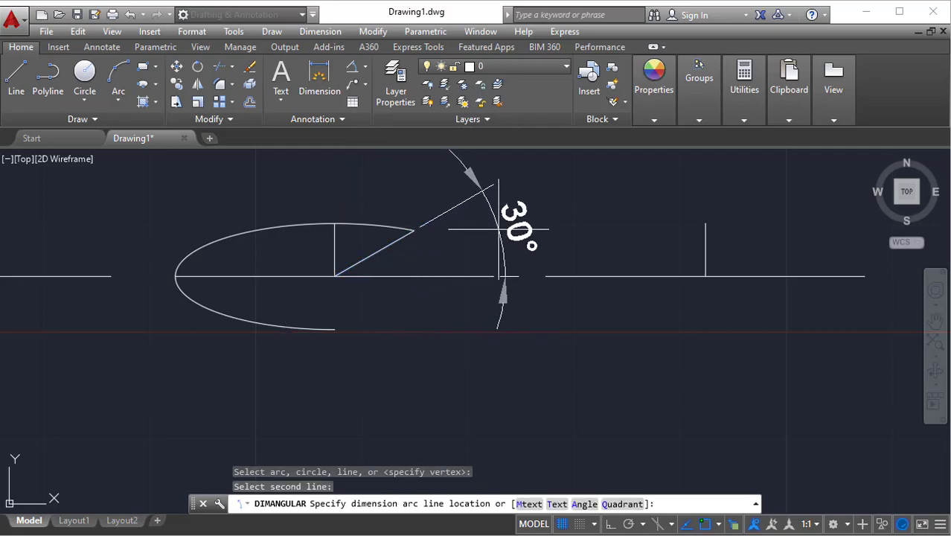
{"action": "left_click", "coordinate": [498, 229]}
{"action": "left_click", "coordinate": [540, 239]}
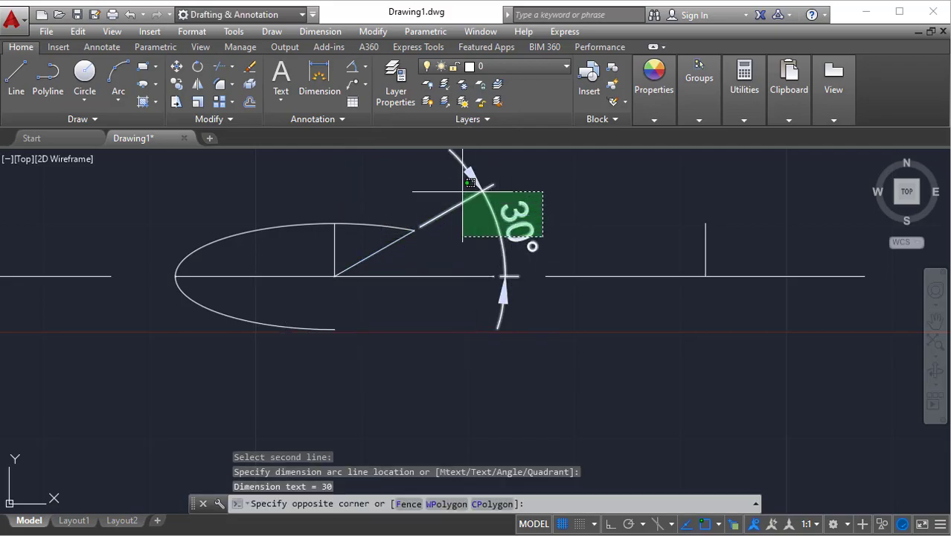
{"action": "left_click", "coordinate": [463, 191]}
{"action": "key", "text": "Delete"}
Delete the arc and line, then draw a Center ellipse on the first T-shape.
{"action": "scroll", "coordinate": [452, 239], "scroll_direction": "down", "scroll_amount": 2}
{"action": "key", "text": "Delete"}
{"action": "left_click", "coordinate": [145, 83]}
{"action": "left_click", "coordinate": [221, 261]}
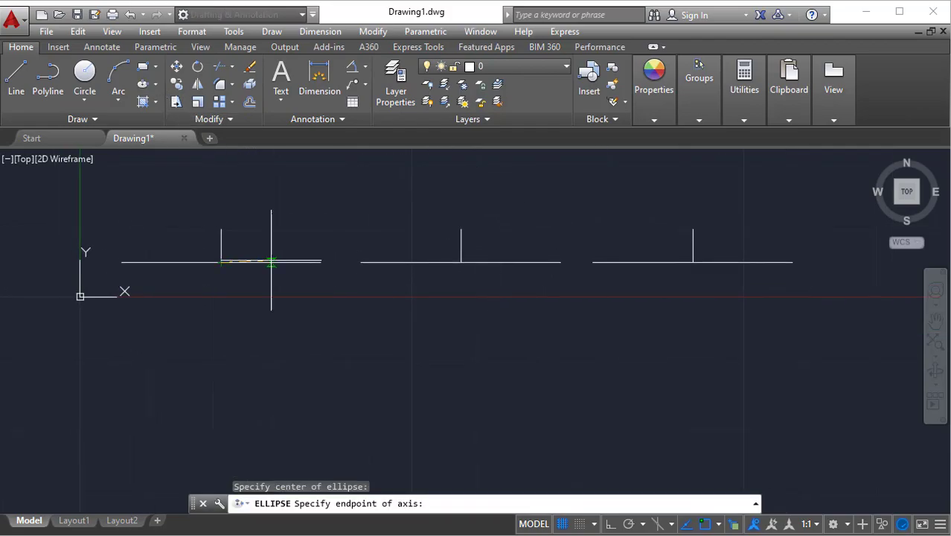
{"action": "left_click", "coordinate": [320, 262]}
{"action": "left_click", "coordinate": [221, 229]}
{"action": "scroll", "coordinate": [231, 256], "scroll_direction": "up", "scroll_amount": 2}
{"action": "middle_click_drag", "start_coordinate": [227, 257], "coordinate": [328, 286]}
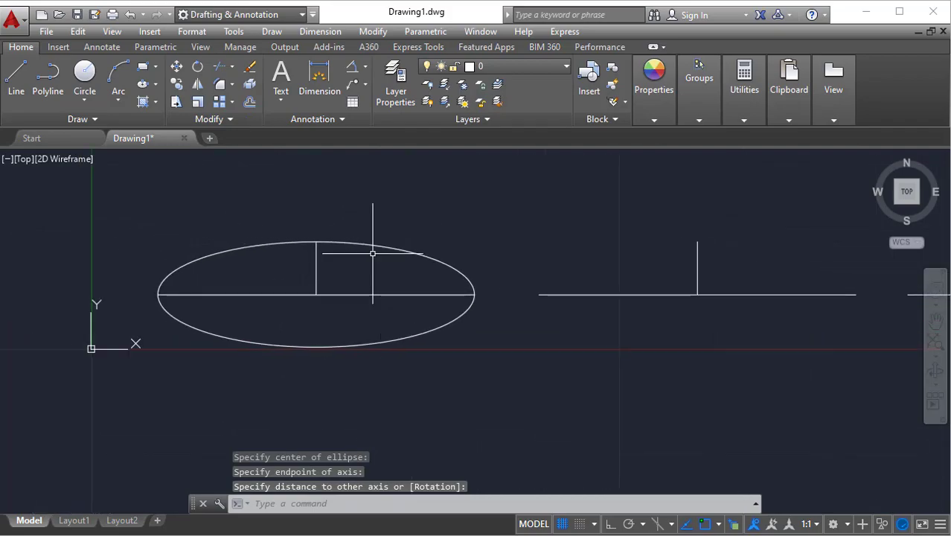
Draw a small circle above the ellipse.
{"action": "left_click", "coordinate": [84, 75]}
{"action": "left_click", "coordinate": [489, 201]}
{"action": "left_click", "coordinate": [513, 216]}
{"action": "left_click", "coordinate": [356, 67]}
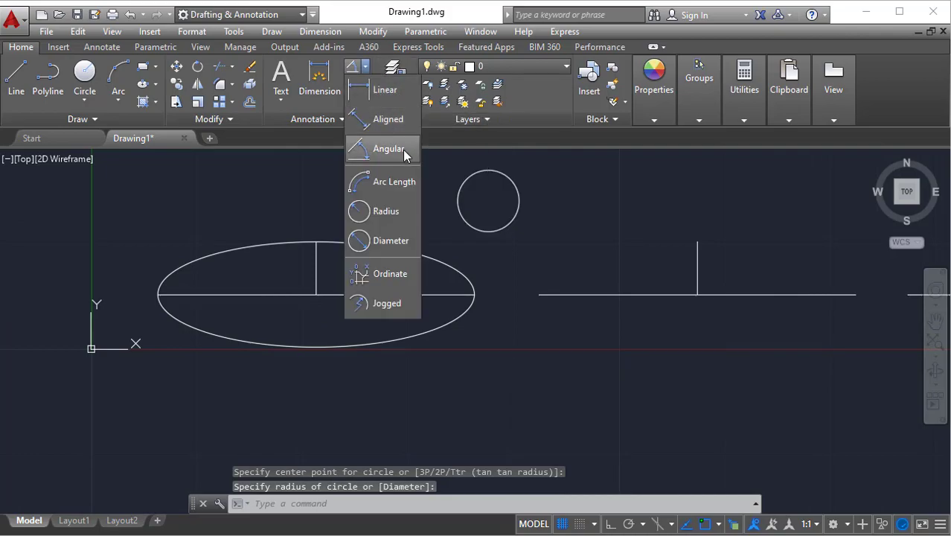
Add a Ø5,8 diameter dimension to the small circle, placed to its right.
{"action": "left_click", "coordinate": [402, 239]}
{"action": "left_click", "coordinate": [516, 196]}
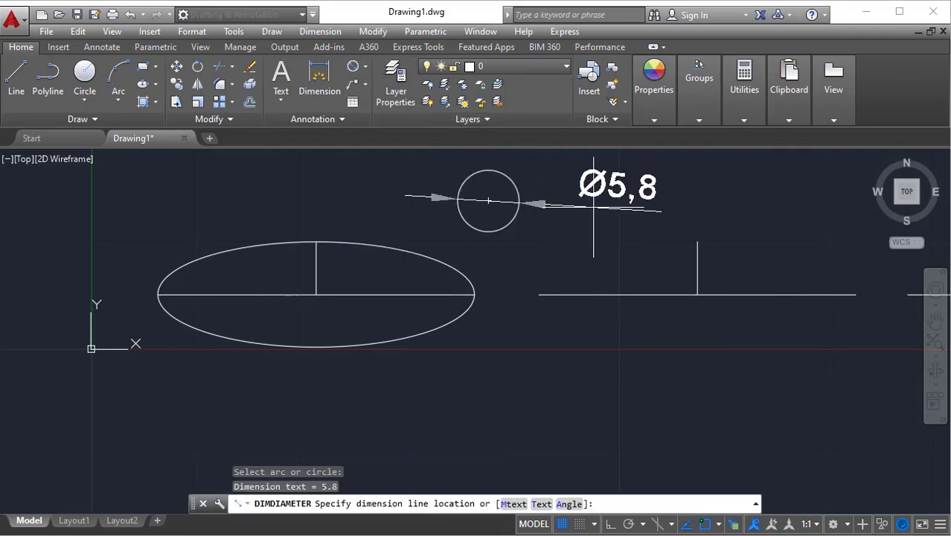
{"action": "left_click", "coordinate": [638, 171]}
Try diameter and radius dimensions on the ellipse, then cancel when both fail.
{"action": "left_click", "coordinate": [366, 67]}
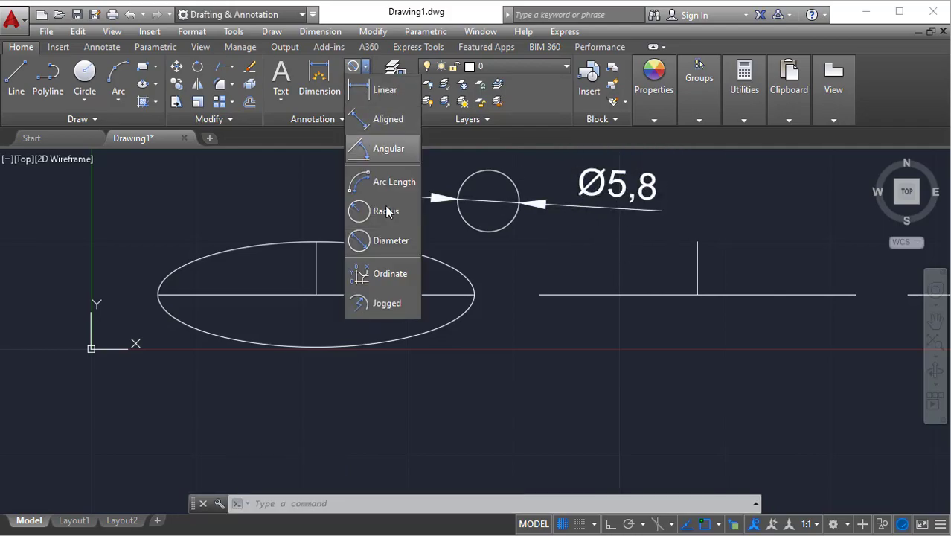
{"action": "left_click", "coordinate": [389, 240]}
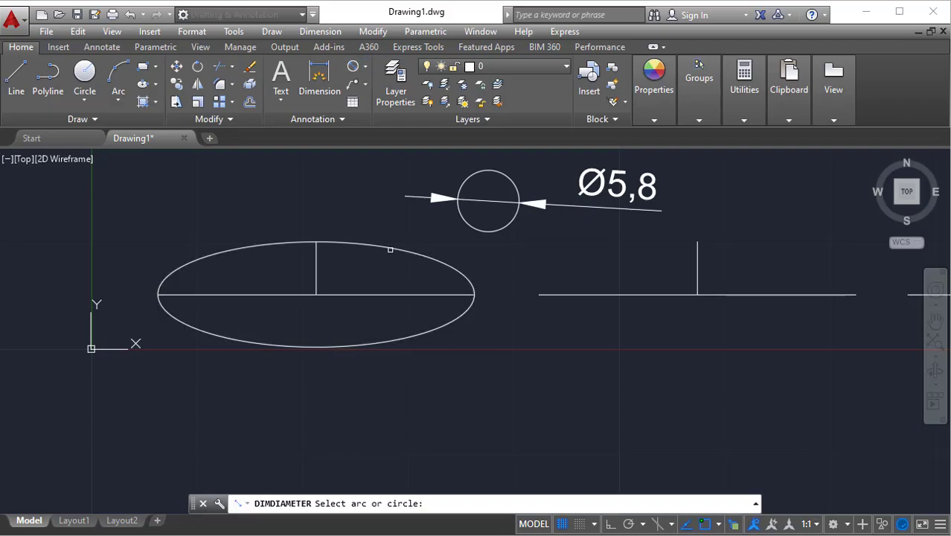
{"action": "left_click", "coordinate": [390, 246]}
{"action": "left_click", "coordinate": [389, 248]}
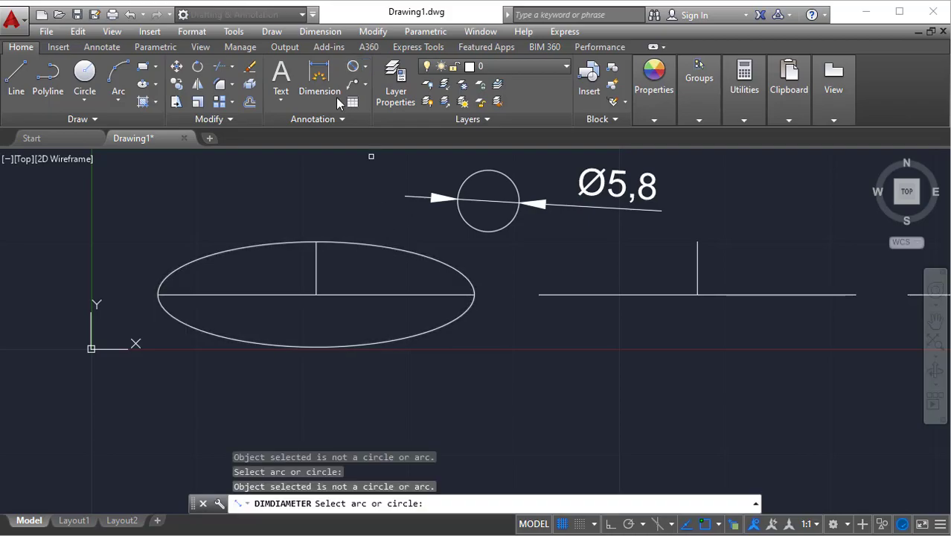
{"action": "left_click", "coordinate": [365, 66]}
{"action": "left_click", "coordinate": [390, 210]}
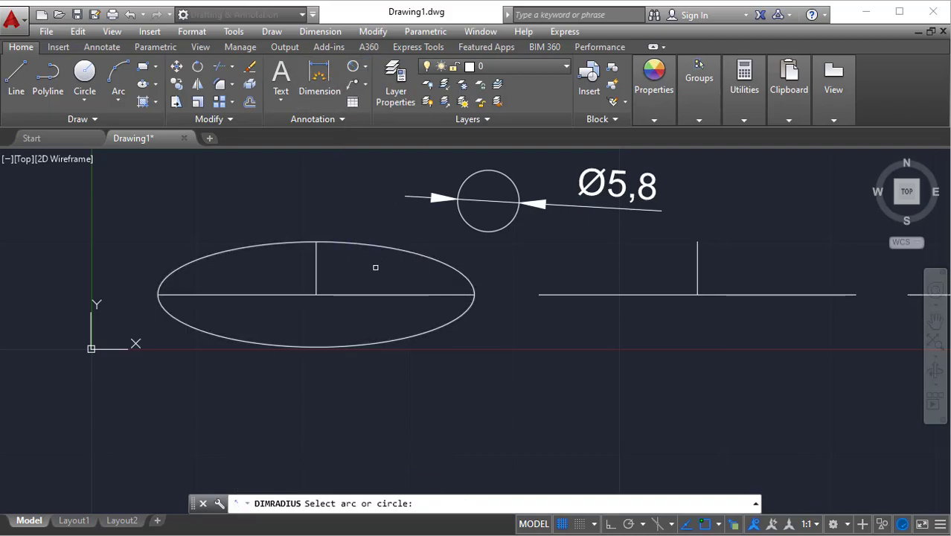
{"action": "left_click", "coordinate": [400, 244]}
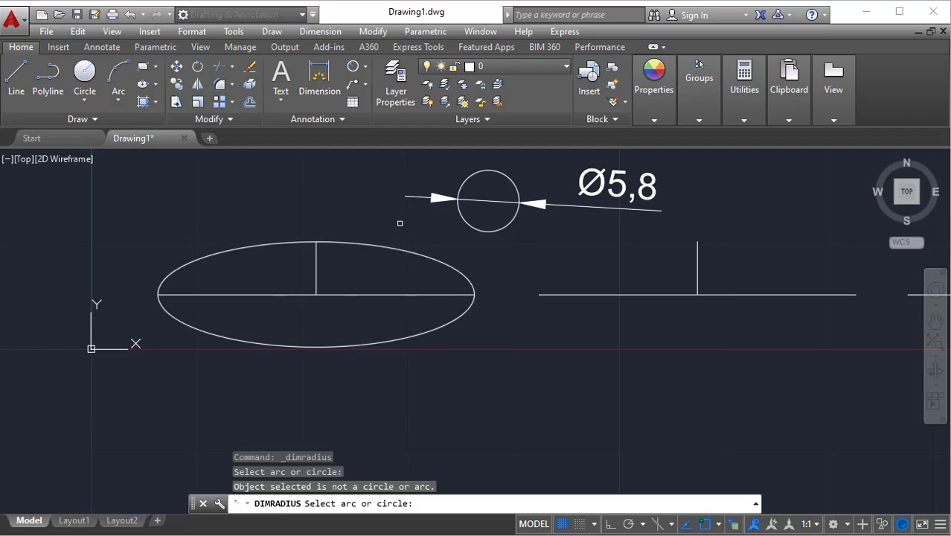
{"action": "left_click", "coordinate": [383, 248]}
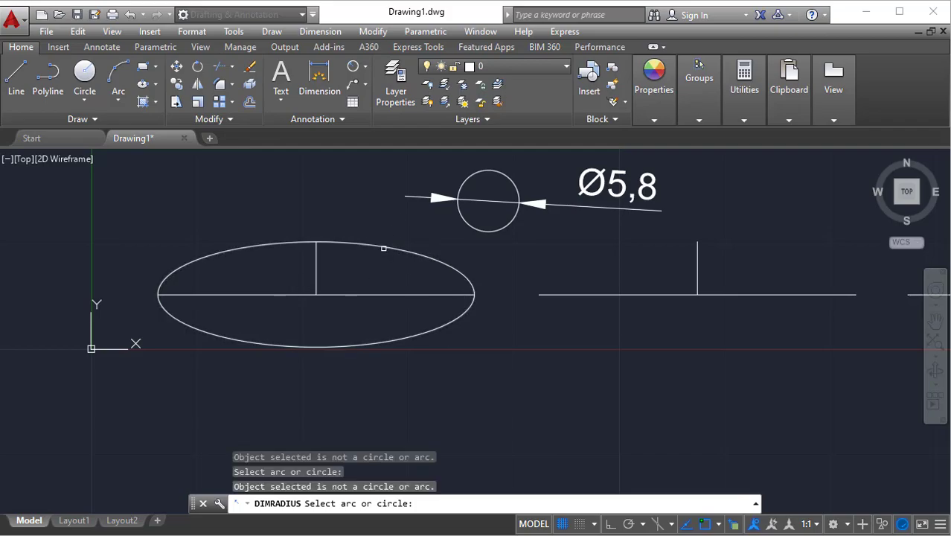
{"action": "key", "text": "Escape"}
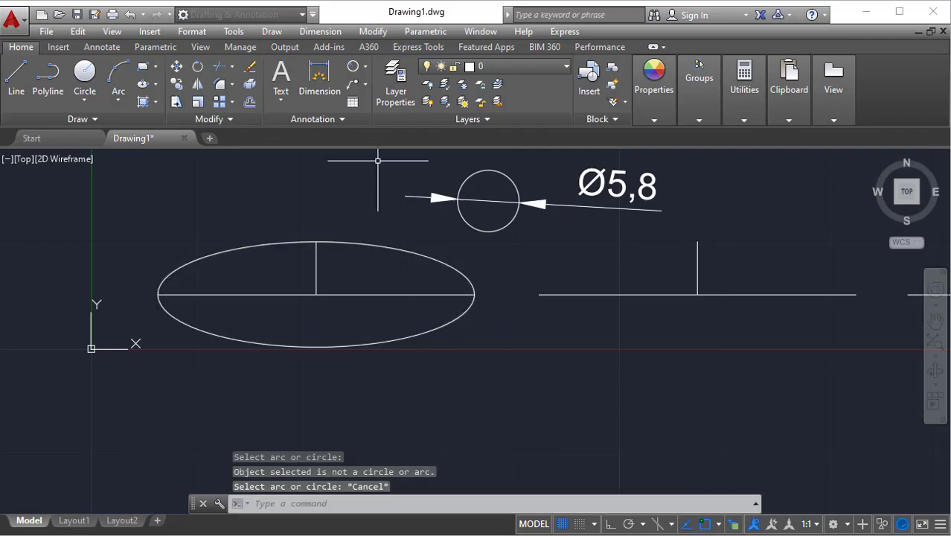
Add a linear 30 width dimension across the ellipse, placed below it.
{"action": "left_click", "coordinate": [365, 71]}
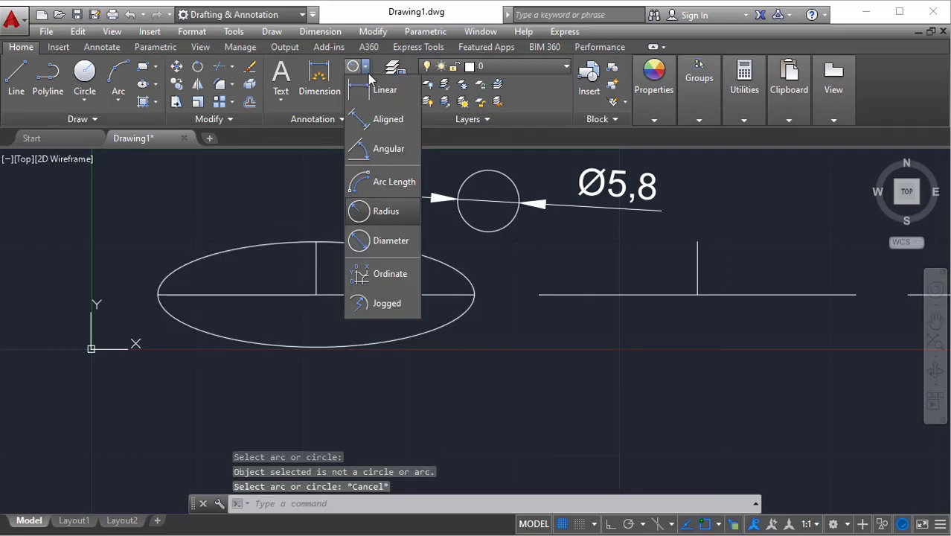
{"action": "left_click", "coordinate": [364, 90]}
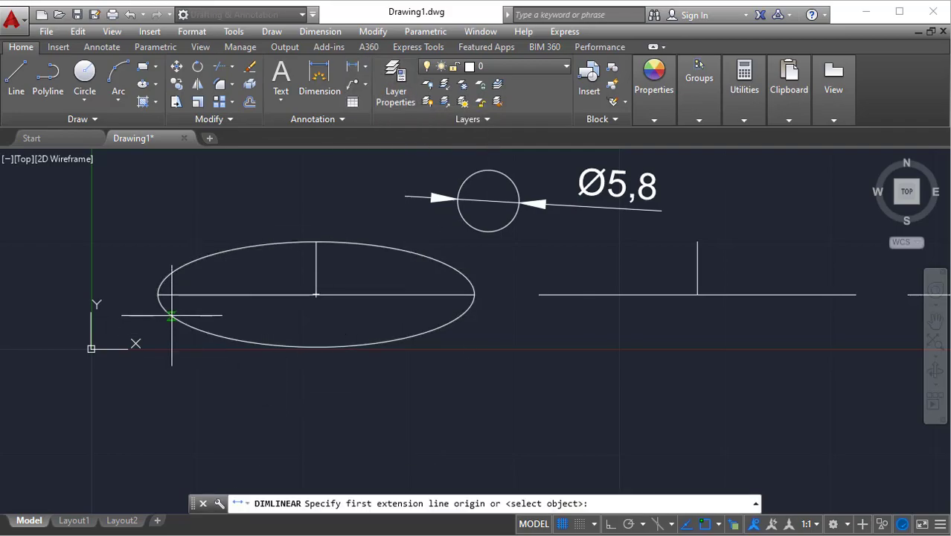
{"action": "left_click", "coordinate": [158, 295]}
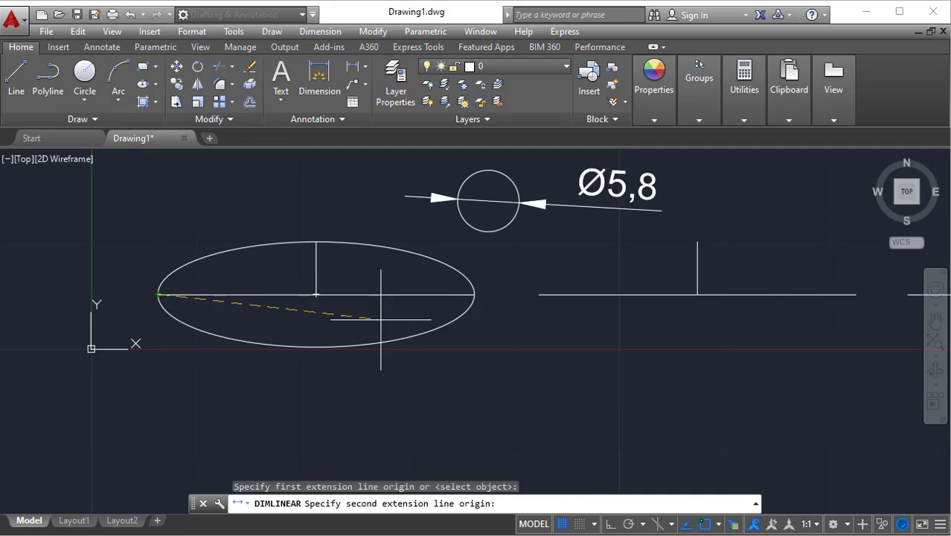
{"action": "left_click", "coordinate": [474, 295]}
{"action": "left_click", "coordinate": [385, 418]}
Add a linear 10 height dimension from the ellipse's top to bottom, placed on its left.
{"action": "key", "text": "Return"}
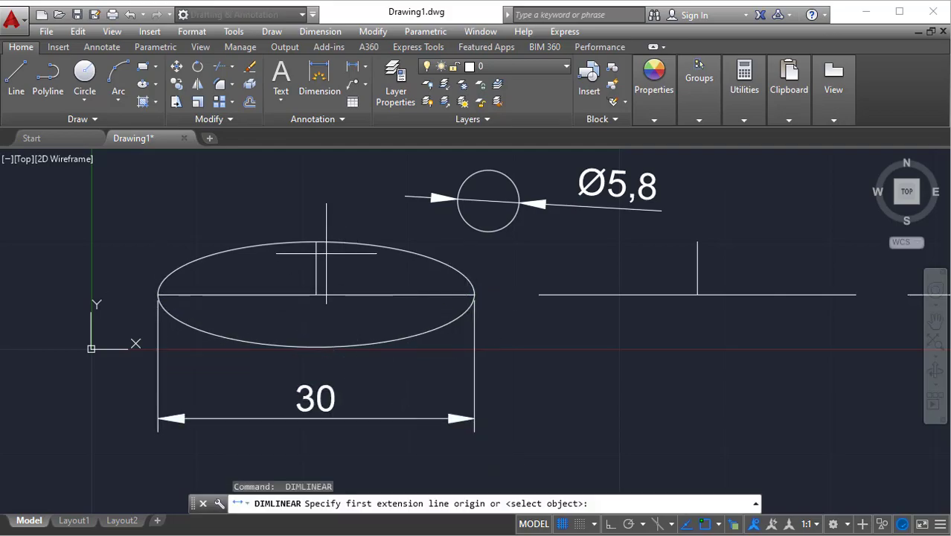
{"action": "left_click", "coordinate": [316, 242]}
{"action": "left_click", "coordinate": [309, 347]}
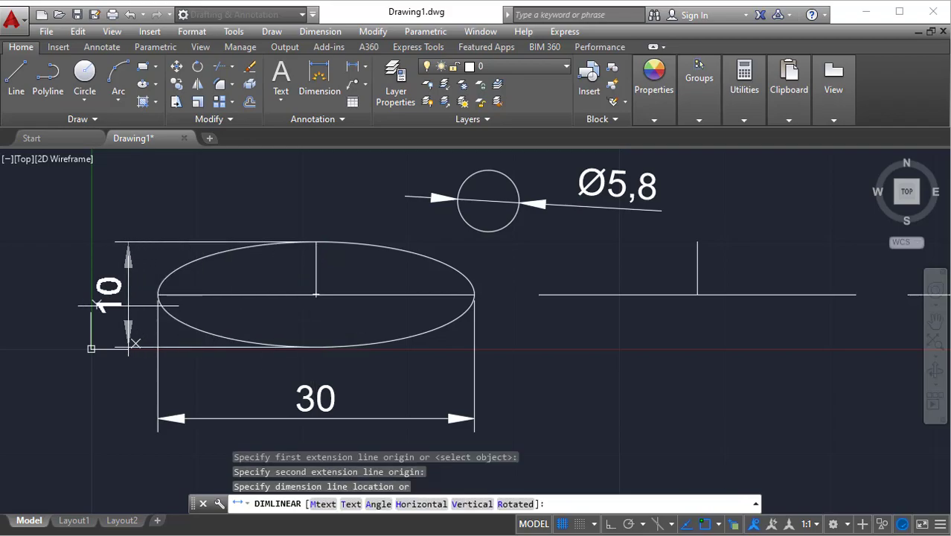
{"action": "left_click", "coordinate": [123, 320]}
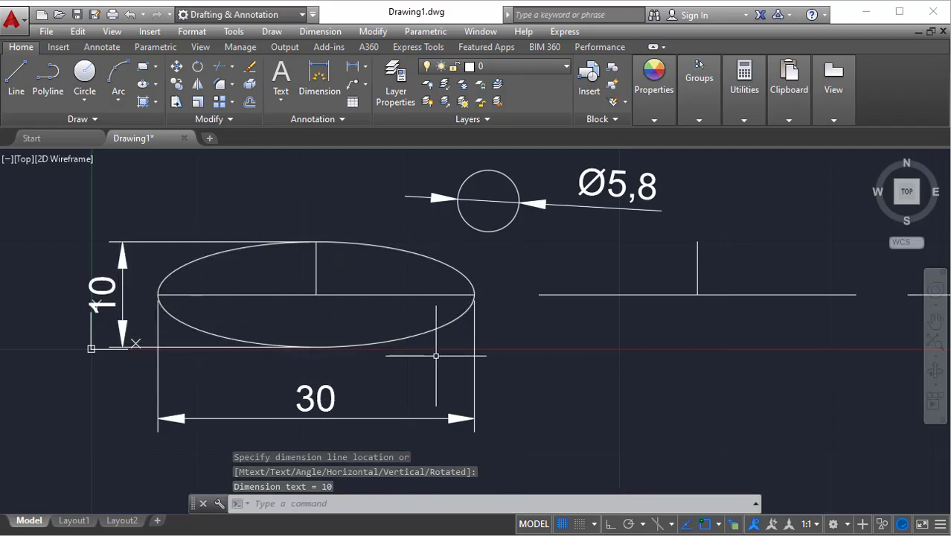
{"action": "scroll", "coordinate": [577, 334], "scroll_direction": "down", "scroll_amount": 3}
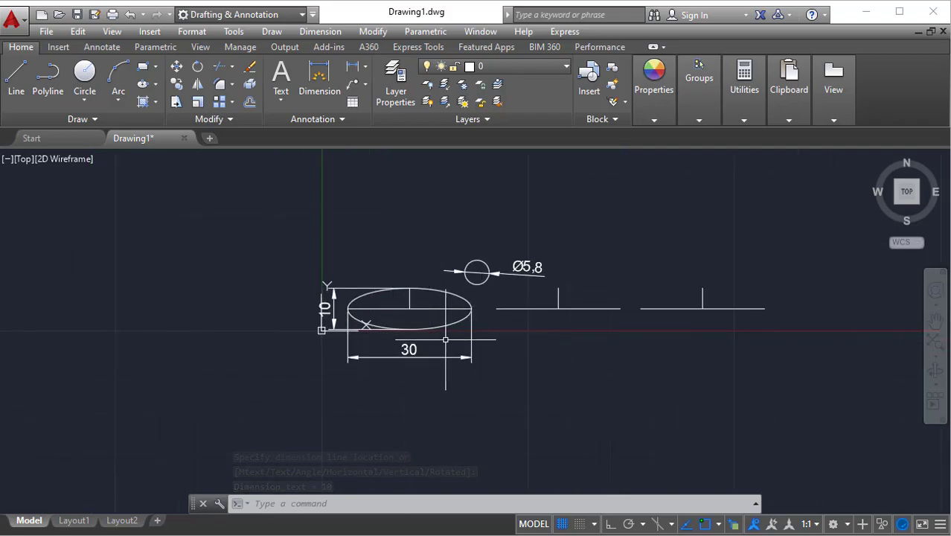
{"action": "scroll", "coordinate": [382, 321], "scroll_direction": "up", "scroll_amount": 2}
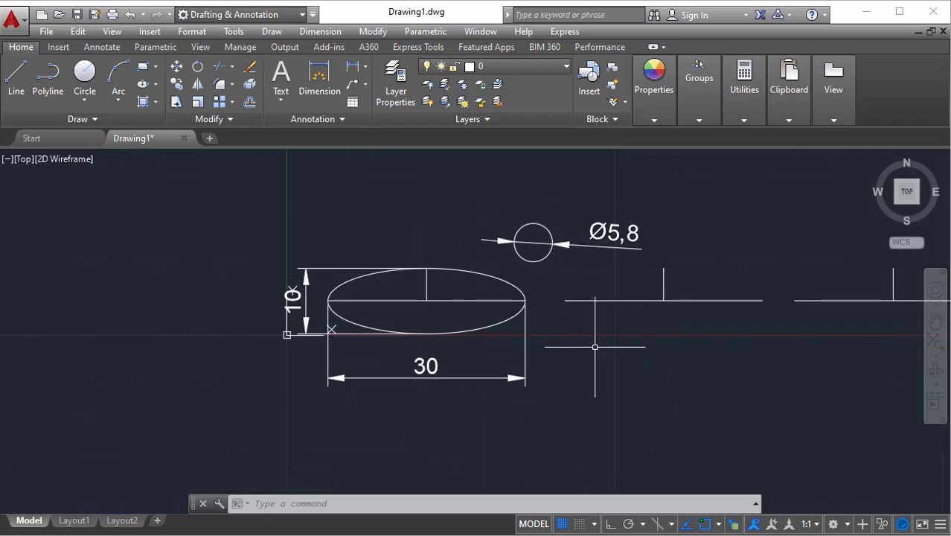